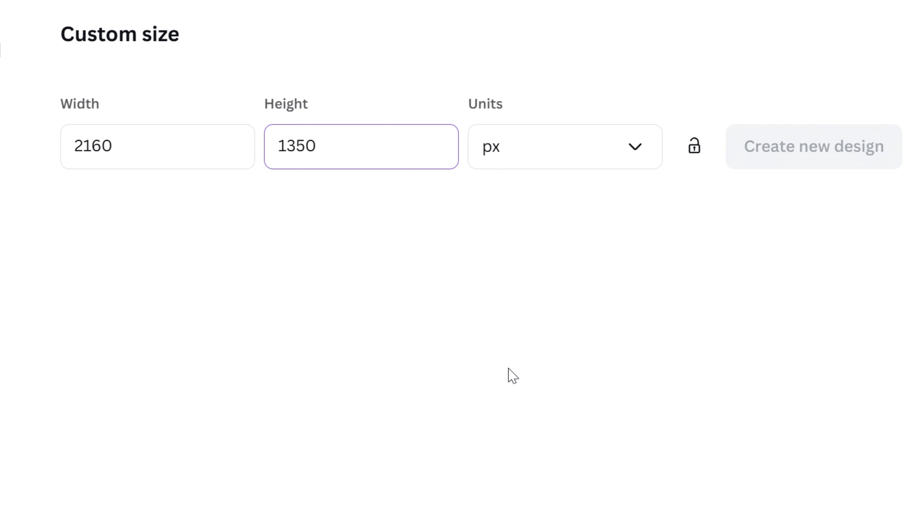
Step: Create the 2160 × 1350 px design and set the beige gingham photo from the vintage background results as its page background
left_click(792, 154)
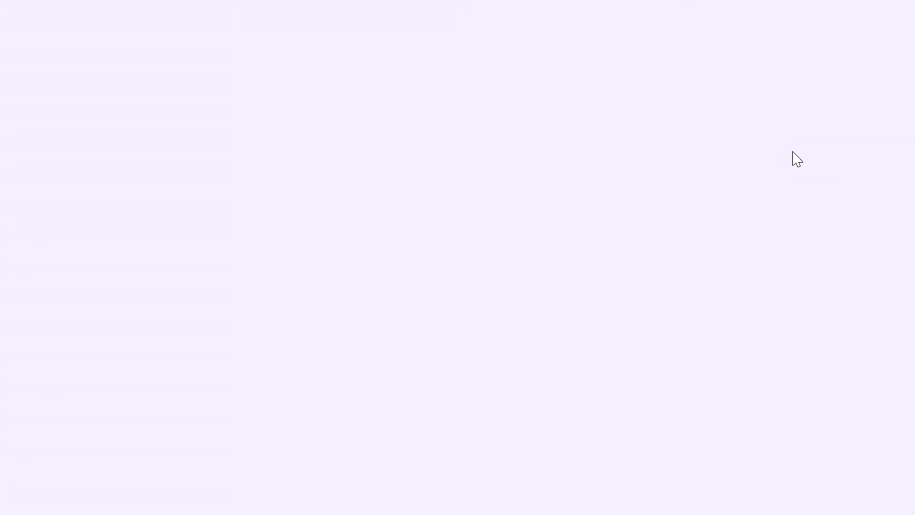
left_click(205, 301)
right_click(551, 291)
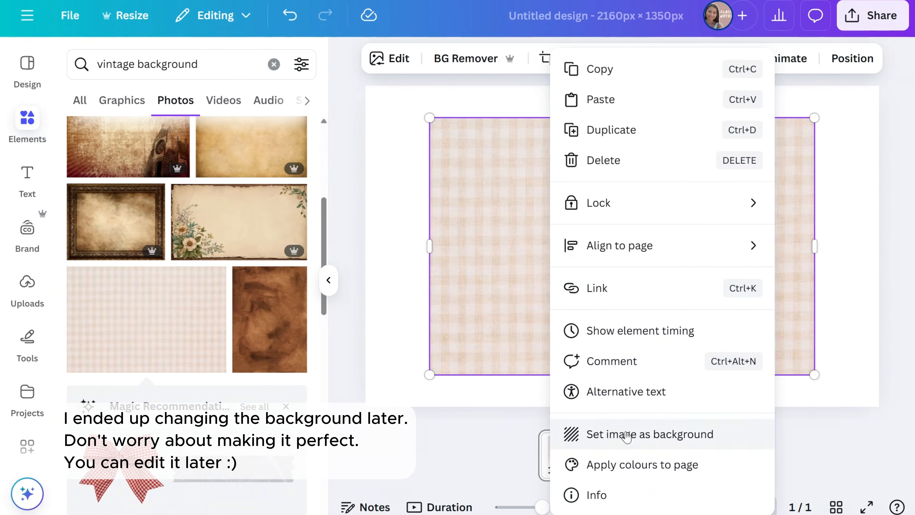
left_click(627, 437)
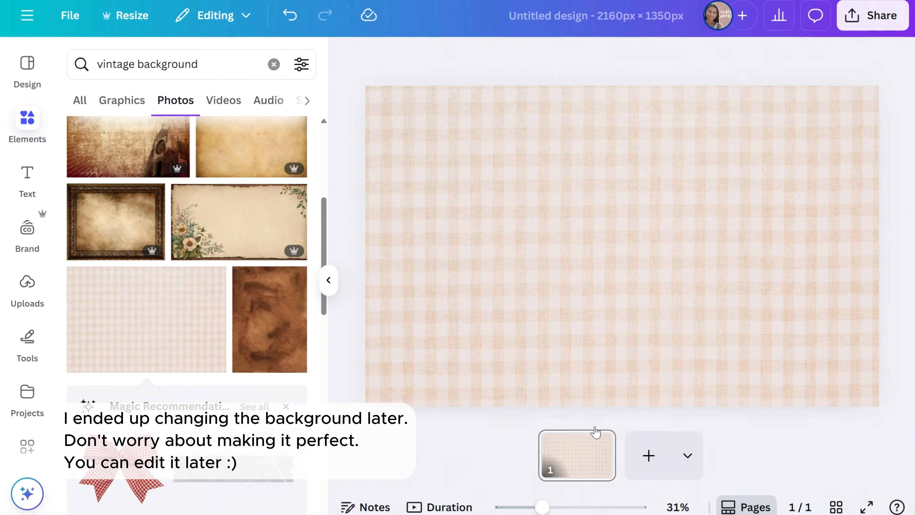
Step: Enlarge the open blank notebook photo to nearly the full page height and centre it on the gingham background
left_click(328, 279)
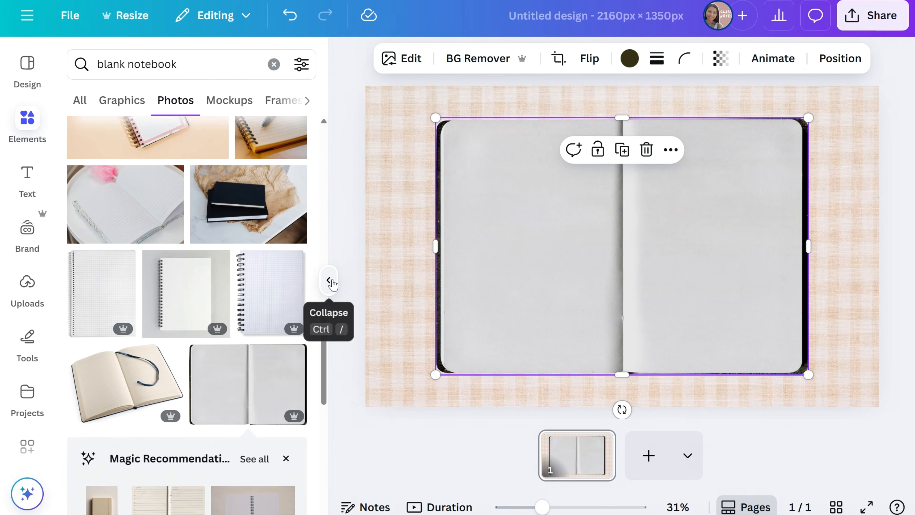
left_click(329, 280)
left_click_drag(302, 376, 209, 426)
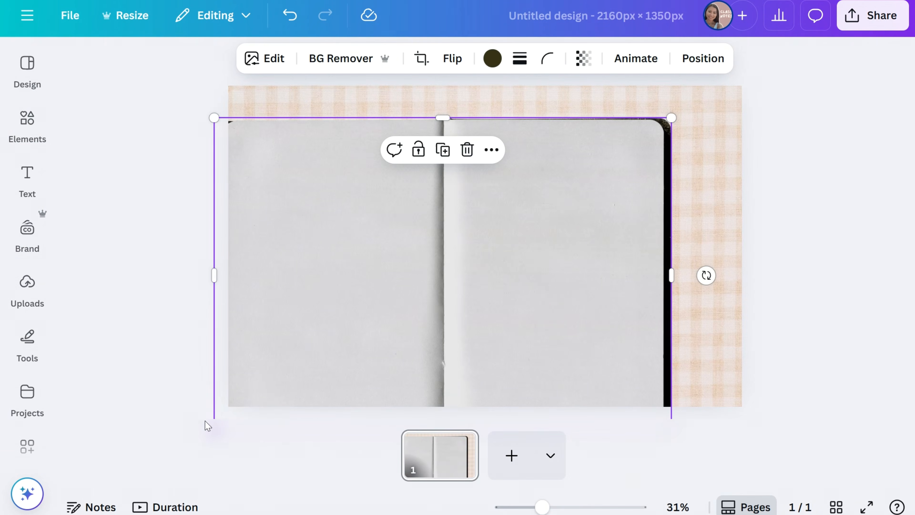
left_click_drag(405, 304, 435, 276)
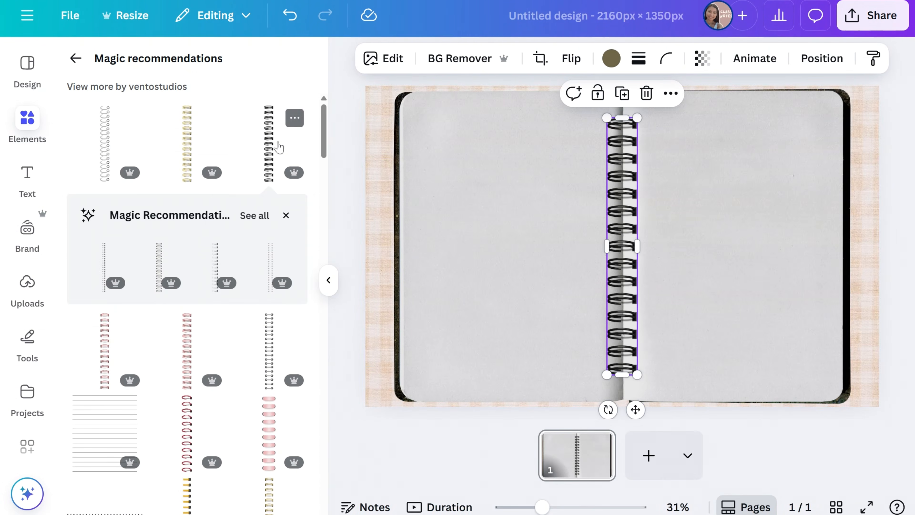
Step: Enlarge the black spiral binding to the notebook's full height and align it with the centre fold
left_click_drag(637, 374, 623, 287)
left_click_drag(620, 349, 621, 349)
left_click(848, 425)
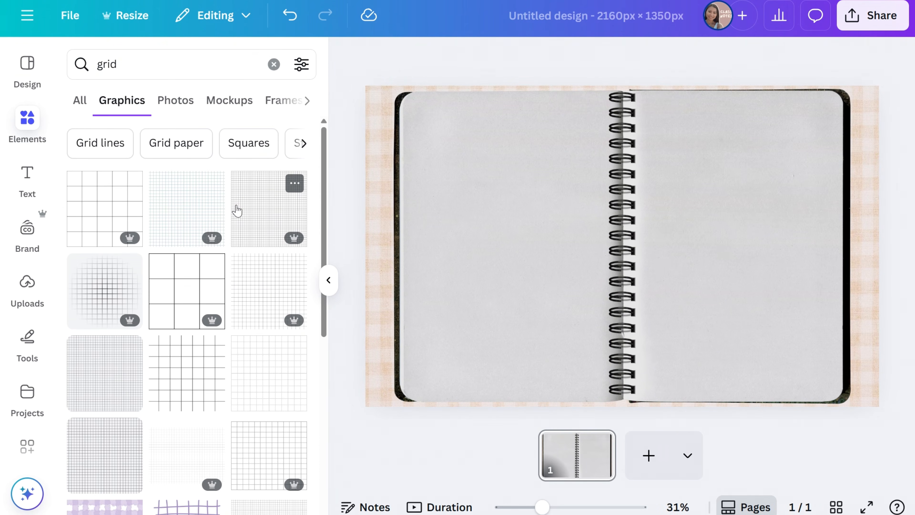
Step: Add the fine square grid graphic, scale it to the notebook's height and align it with the notebook's outer right edge
left_click(236, 211)
left_click_drag(686, 310, 774, 400)
left_click_drag(774, 180, 879, 79)
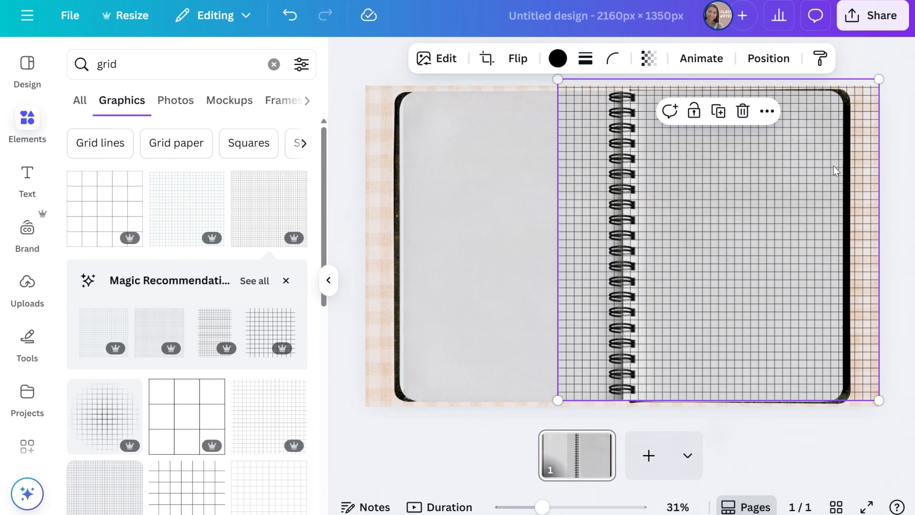
left_click_drag(836, 171, 804, 180)
left_click_drag(846, 410, 841, 404)
left_click_drag(651, 300, 658, 297)
Step: Crop the grid graphic so that it covers only the notebook's right page
double_click(535, 269)
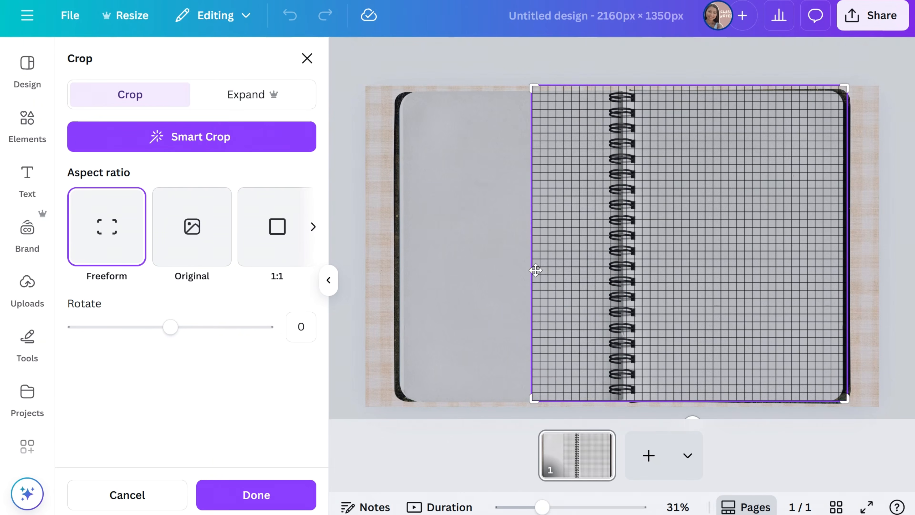
left_click_drag(534, 398, 625, 404)
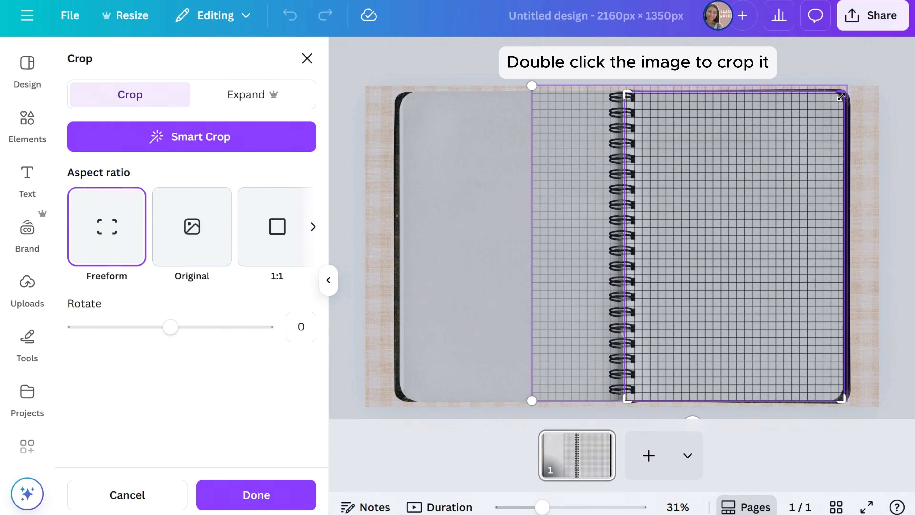
key("Return")
Step: Lower the grid's transparency value to about 5 so its lines look faint on the paper
left_click(640, 62)
left_click_drag(688, 124, 588, 122)
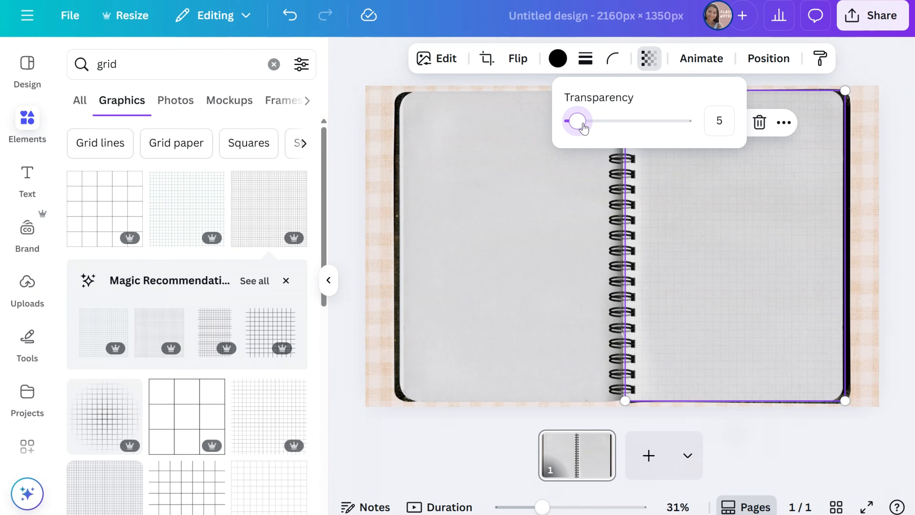
left_click(633, 176)
Step: Duplicate the faint grid and place the copy over the notebook's left page
left_click_drag(758, 276, 565, 267)
key("ctrl+z")
key("ctrl+d")
left_click_drag(677, 274, 546, 251)
Step: Group the notebook, the spiral binding and both grids, and lock the group in place
key("ctrl+a")
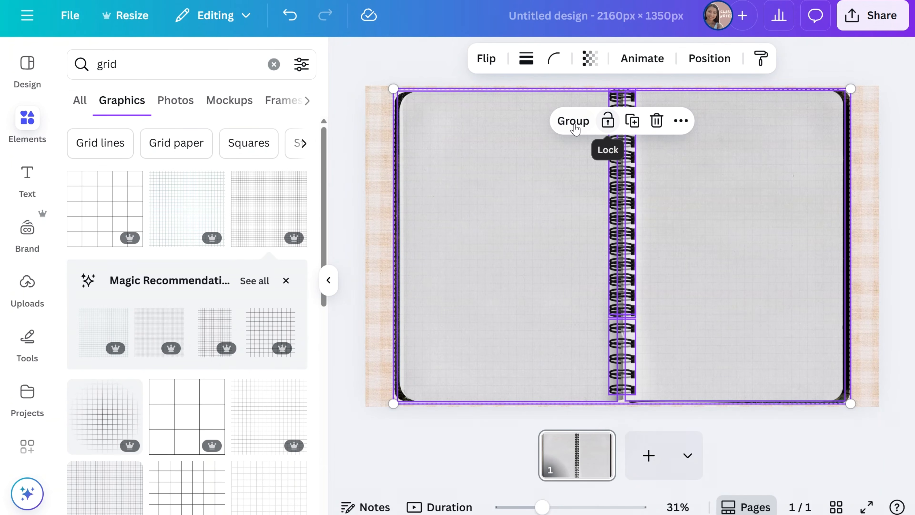
left_click(573, 121)
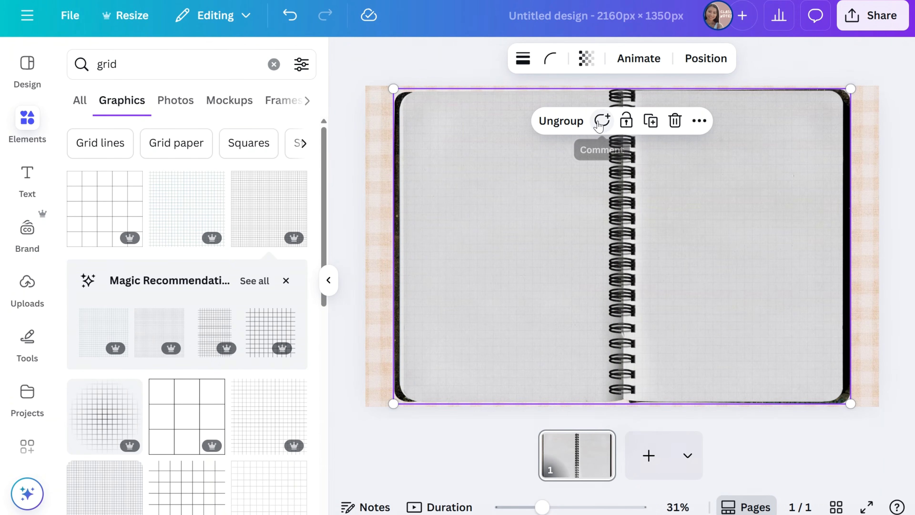
left_click(626, 123)
left_click(895, 208)
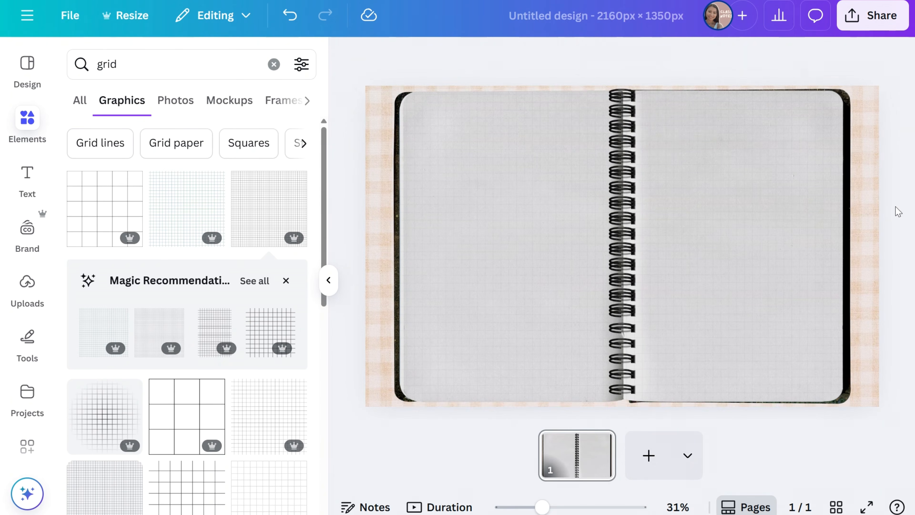
left_click(752, 213)
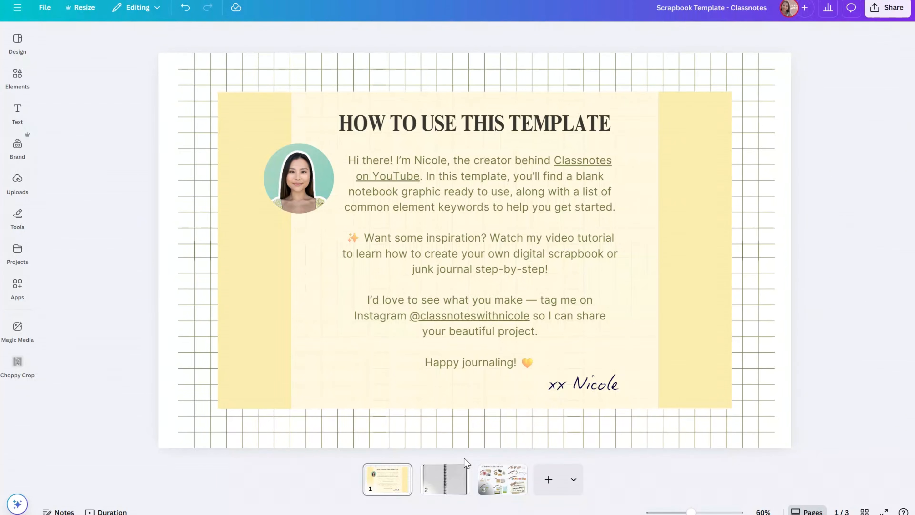
Step: Look through the blank notebook page and the elements page of the Scrapbook Template - Classnotes design
left_click(442, 472)
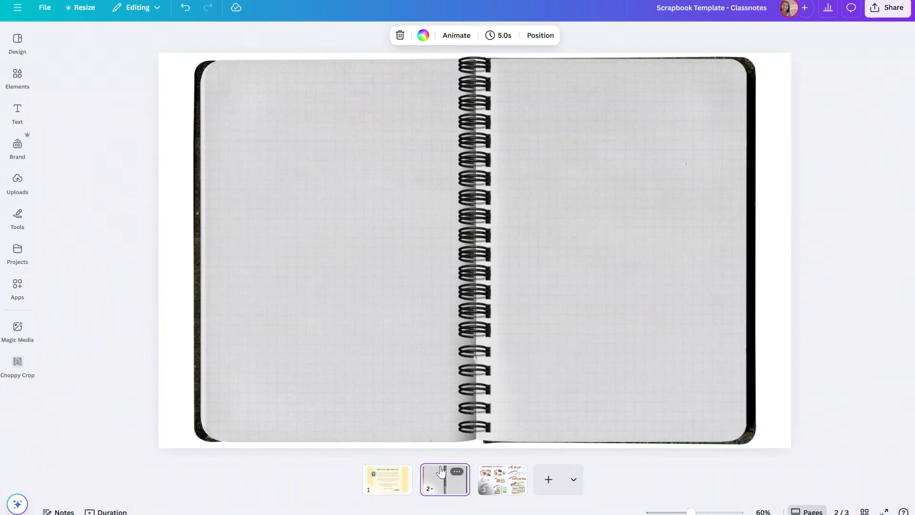
left_click(502, 471)
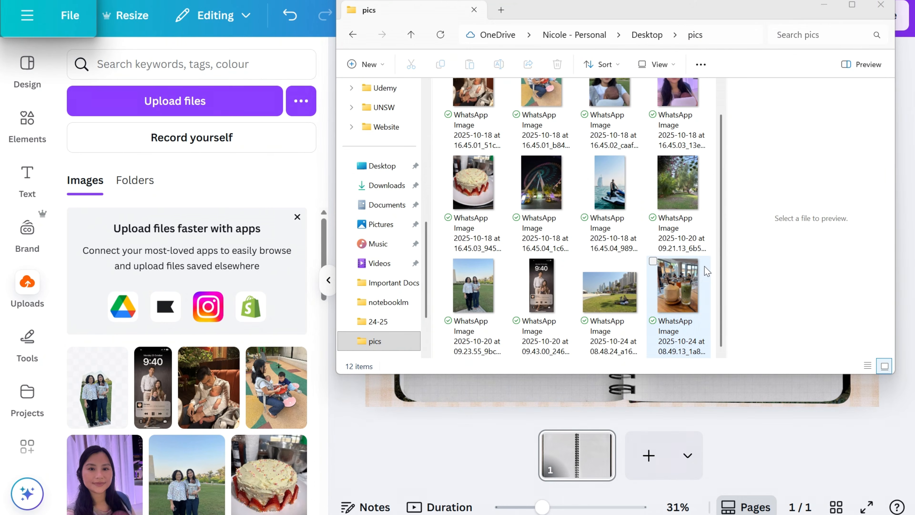
Step: Upload the photo of the two drinks and the park skyline photo from the pics folder
left_click(664, 292)
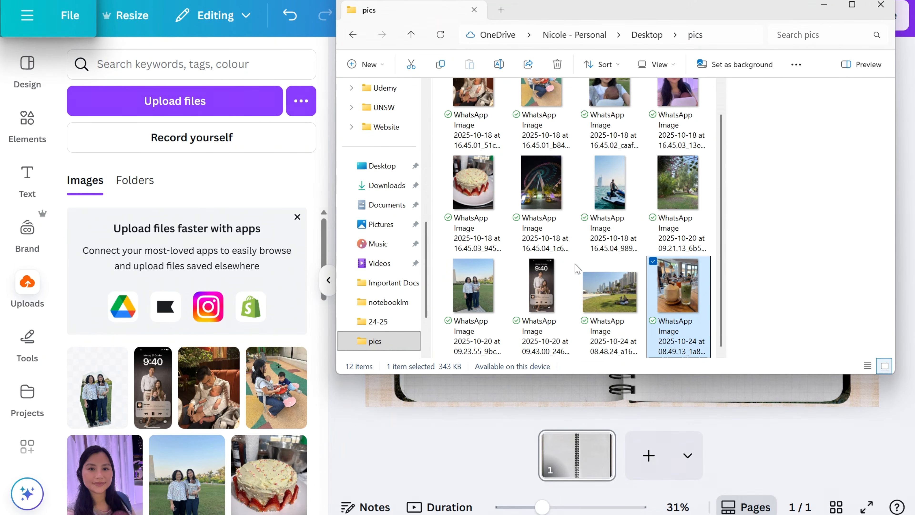
left_click_drag(610, 291, 193, 358)
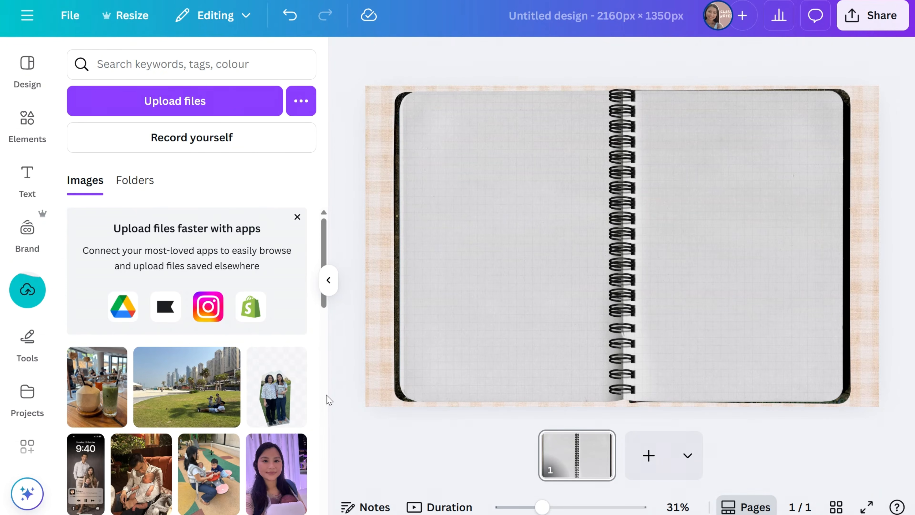
Step: Add the photo of the man holding a baby, shrink it beside the spiral on the left page and crop its side
scroll(274, 361, "down", 4)
left_click(141, 352)
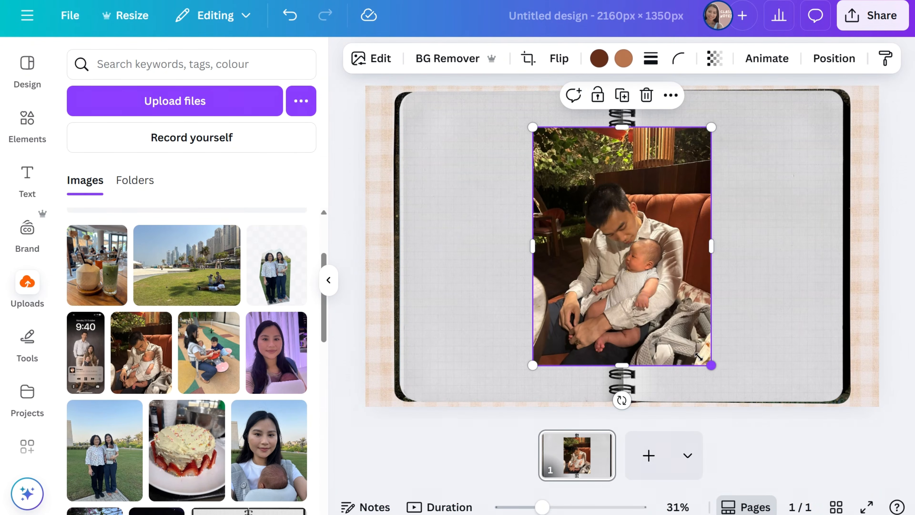
left_click_drag(699, 357, 574, 212)
double_click(574, 212)
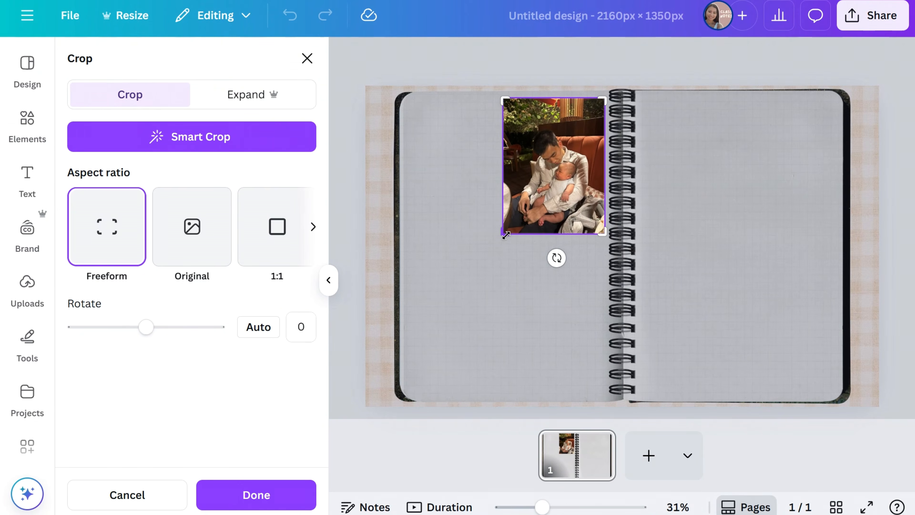
left_click(689, 241)
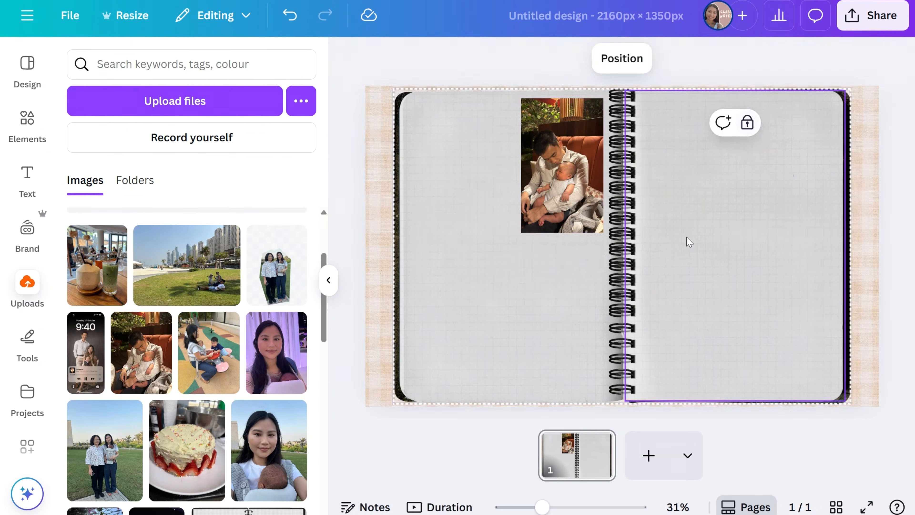
Step: Apply the vintage Nostalg filter to the photo of the man and baby, with its intensity at about half
left_click(577, 180)
left_click(383, 63)
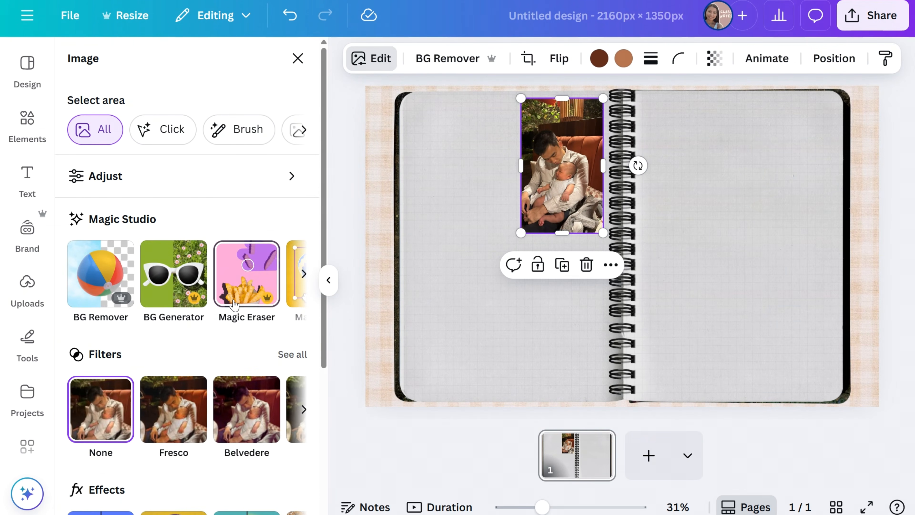
scroll(296, 216, "down", 4)
left_click(291, 236)
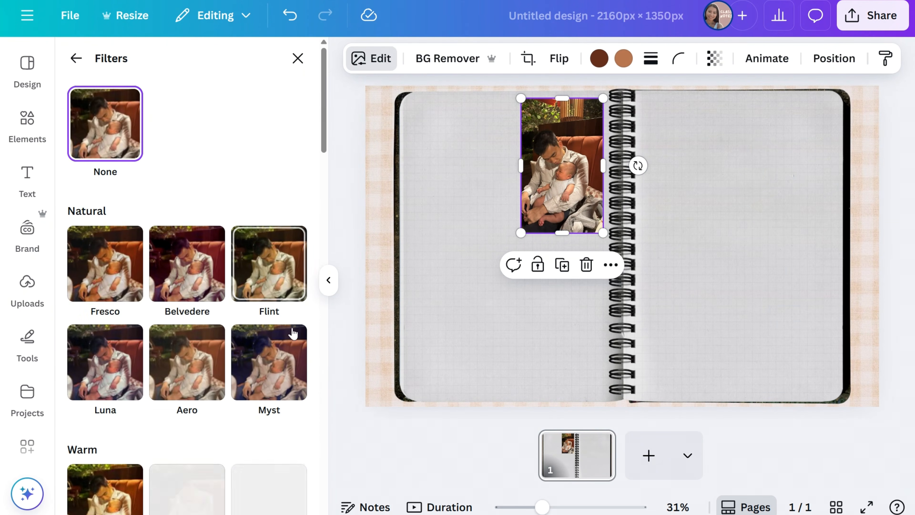
scroll(295, 331, "down", 10)
scroll(294, 336, "down", 5)
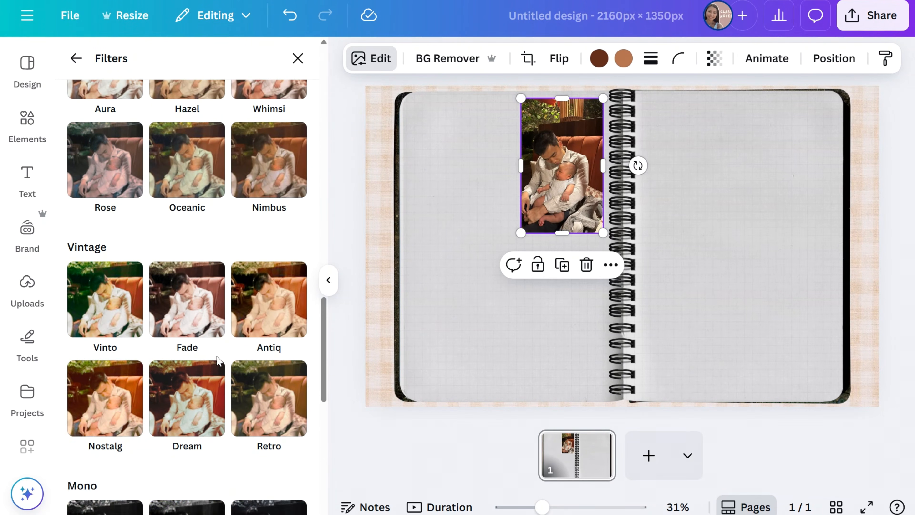
left_click(137, 408)
left_click_drag(287, 504, 189, 507)
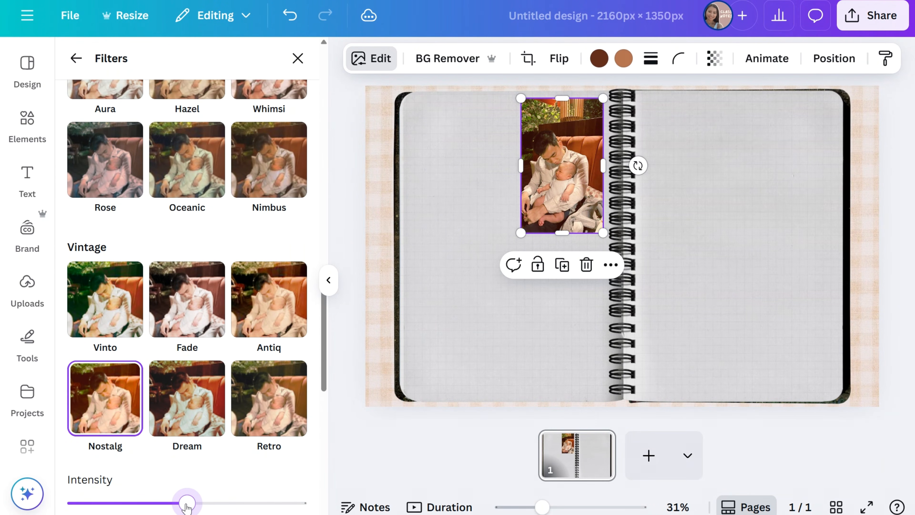
Step: Add the photo of the two women on the lawn, crop its sides and top, and place it on the left page
left_click(28, 285)
left_click(104, 447)
left_click_drag(536, 246, 562, 247)
left_click_drag(709, 247, 681, 247)
left_click_drag(621, 132, 621, 165)
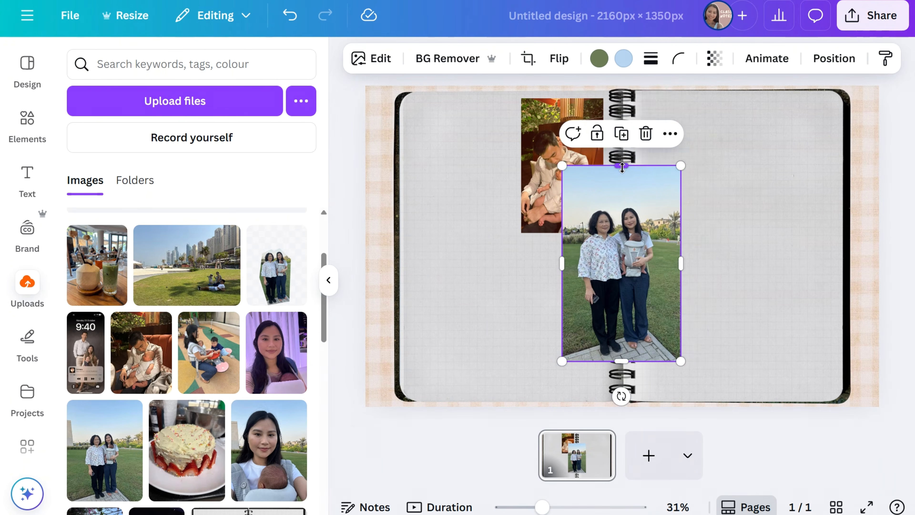
left_click_drag(580, 291, 490, 299)
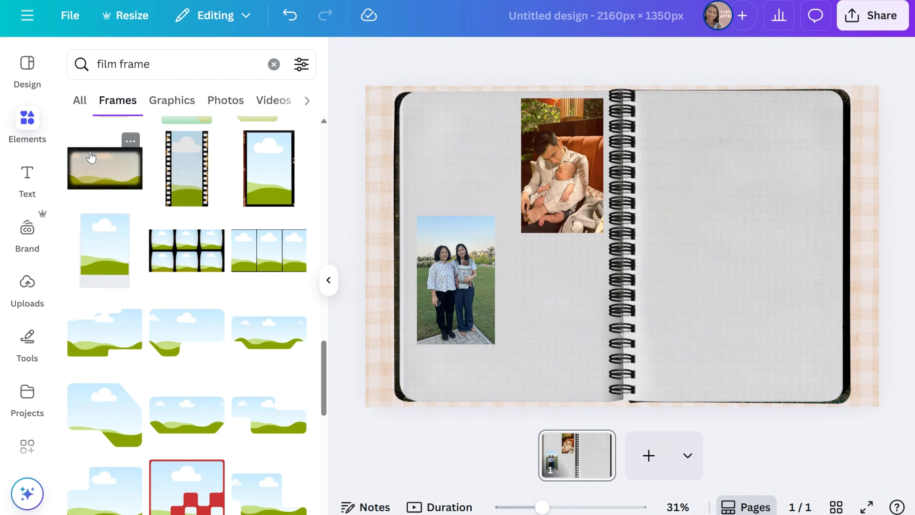
Step: Add a dark-edged landscape film frame at the top of the right page and a portrait light-leak frame on the left page
left_click(102, 164)
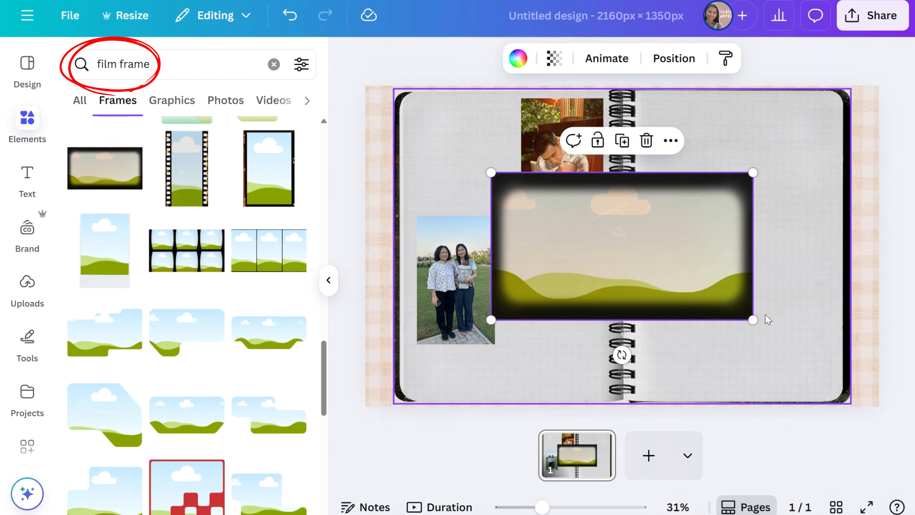
left_click_drag(742, 315, 785, 175)
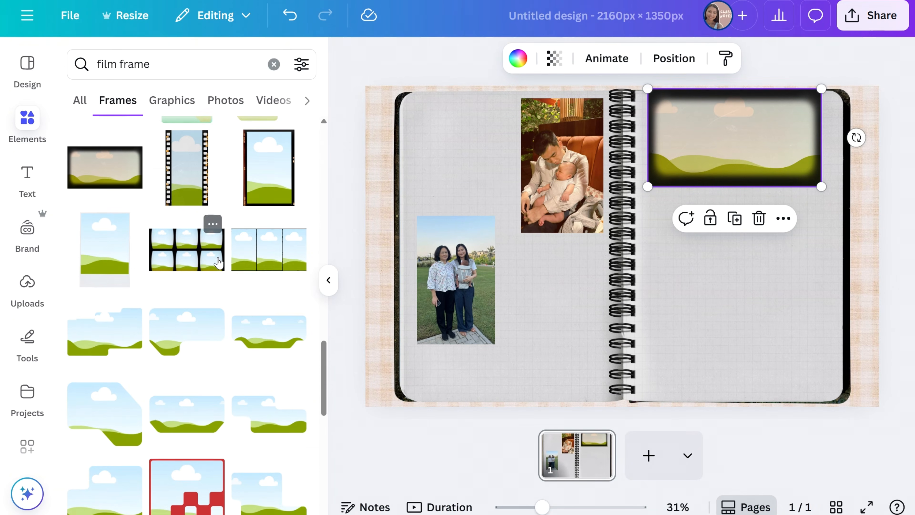
scroll(216, 252, "down", 6)
scroll(219, 263, "down", 5)
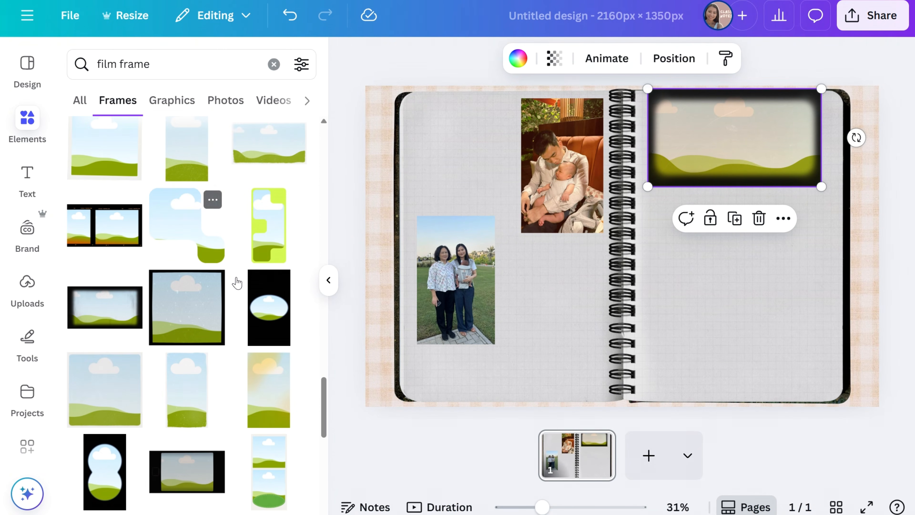
left_click(256, 390)
left_click_drag(633, 268, 548, 306)
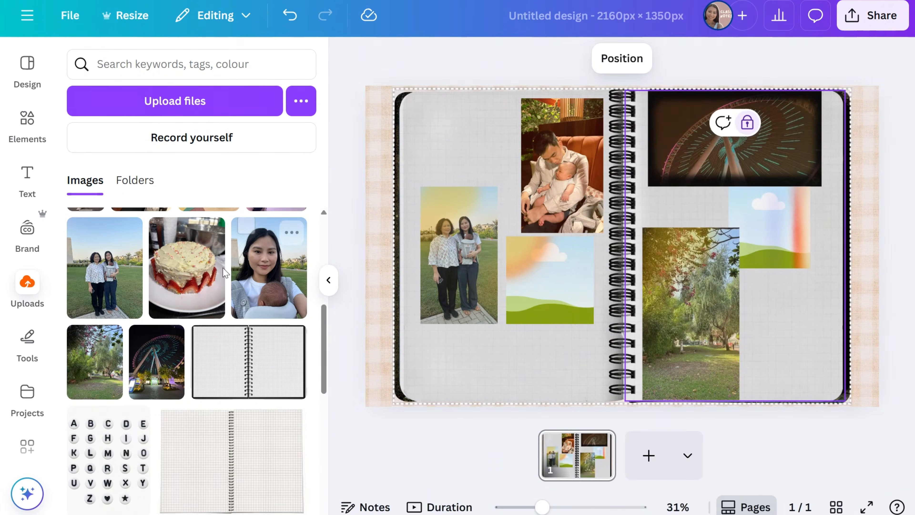
right_click(818, 292)
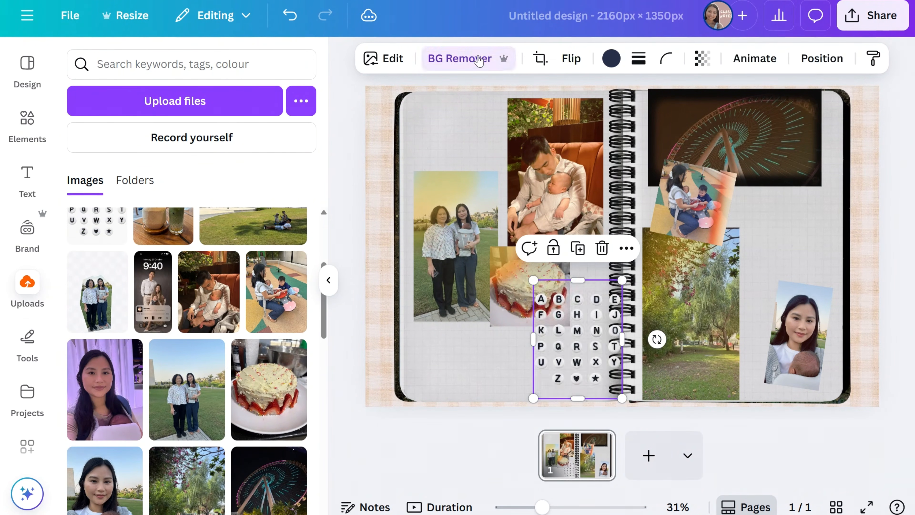
Step: Move the letter-bead alphabet image to the upper part of the left page
left_click_drag(570, 324, 449, 144)
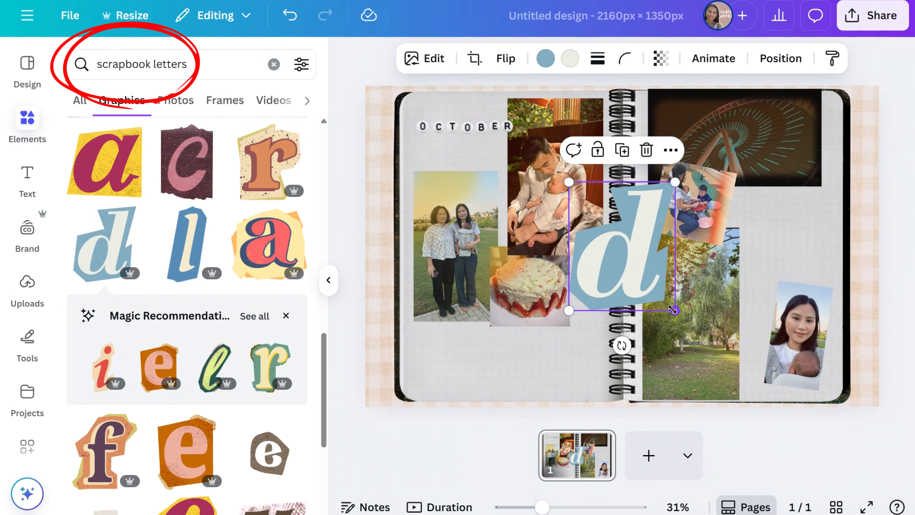
Step: Shrink the blue cut-out letter d and place it on the right page above the selfie with the baby
left_click_drag(673, 310, 778, 300)
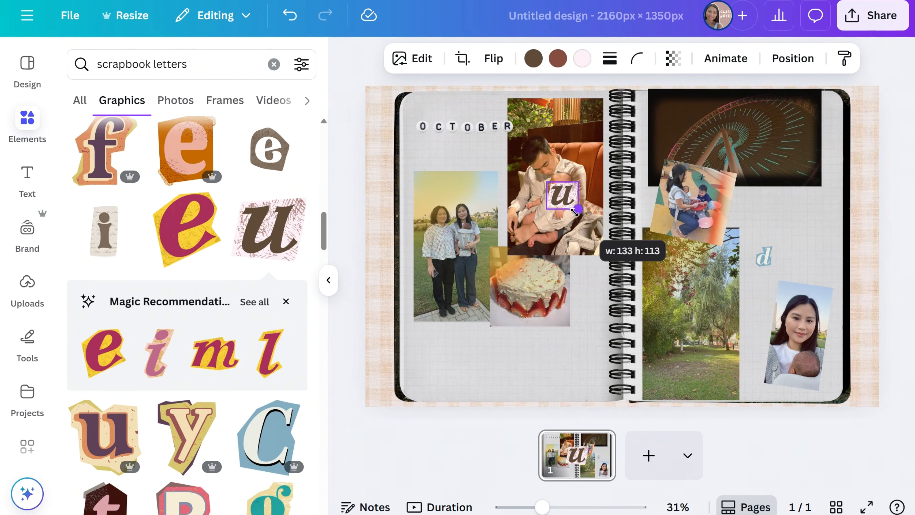
Step: Shrink cut-out letters u, b, a and i and line them up after the d to spell "dubai" above the selfie
left_click_drag(574, 212, 780, 256)
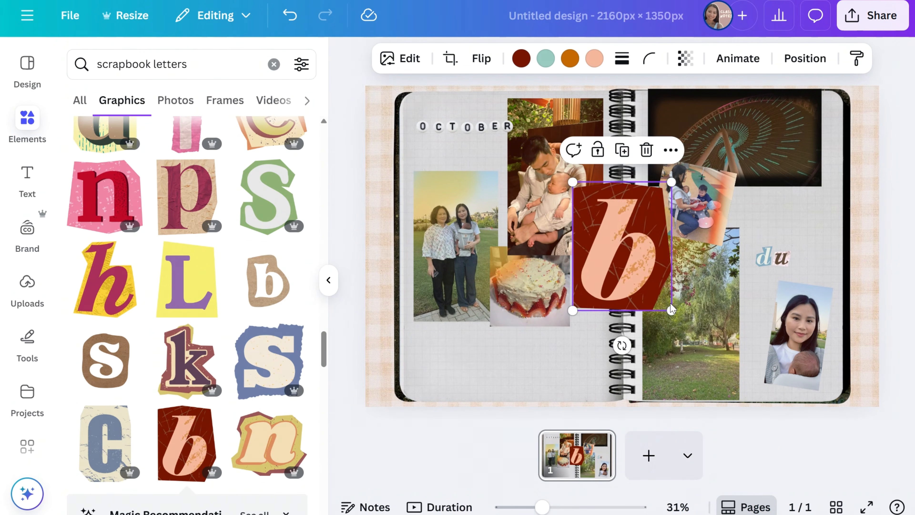
left_click_drag(681, 313, 798, 257)
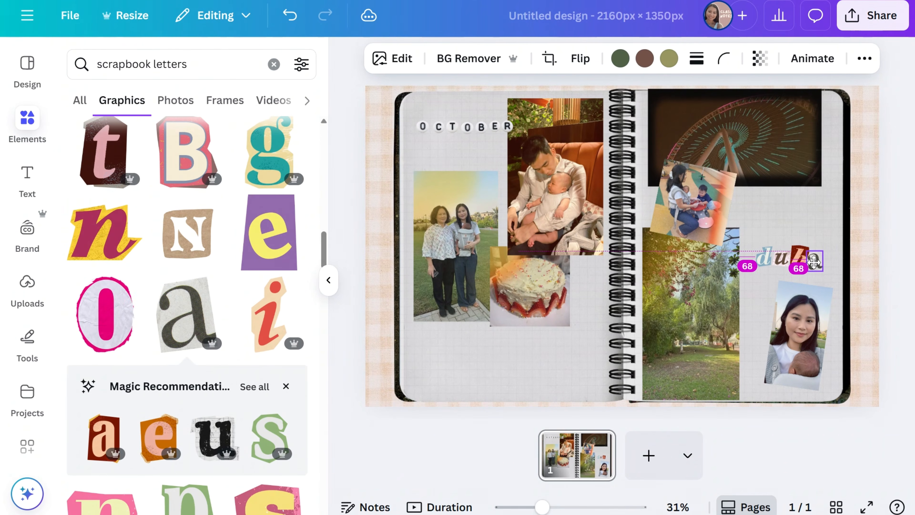
left_click_drag(807, 256, 819, 254)
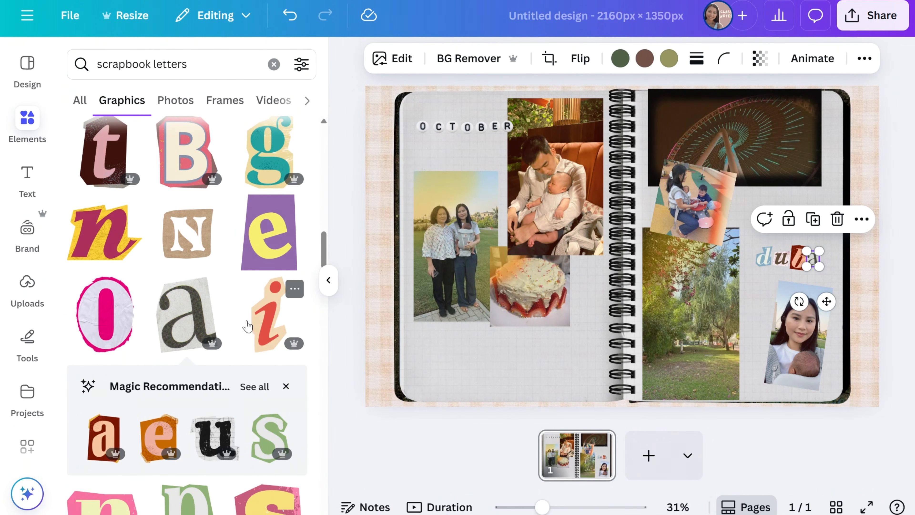
left_click(258, 319)
left_click_drag(657, 316, 840, 303)
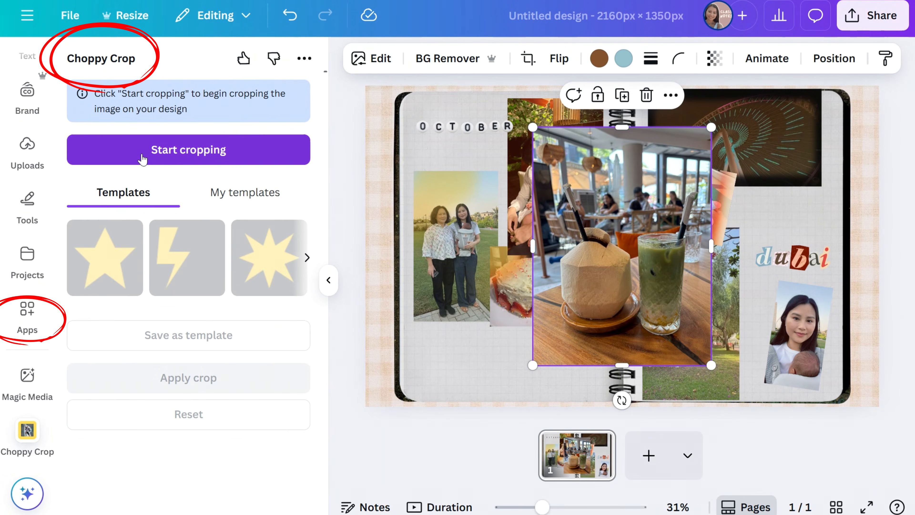
Step: Use Choppy Crop to cut the coconut and green drink out of the café photo along a hand-placed outline
left_click(142, 151)
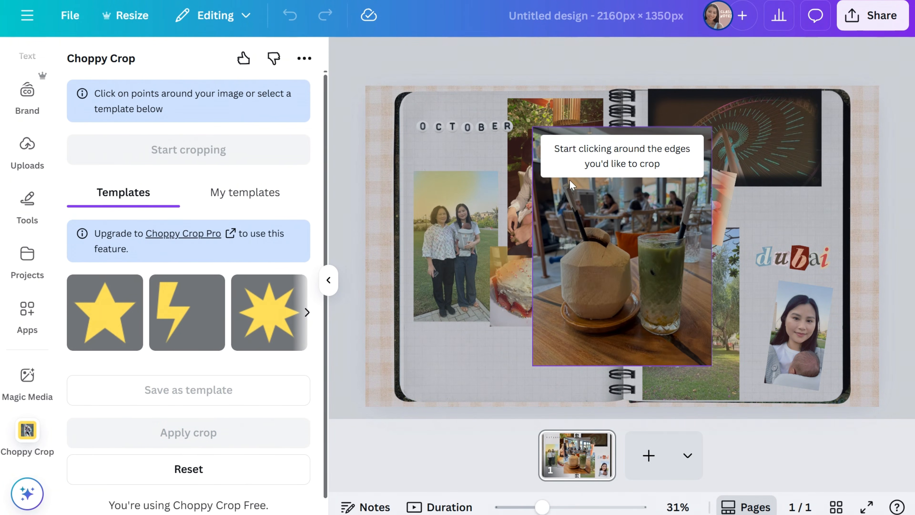
left_click(557, 181)
left_click(572, 176)
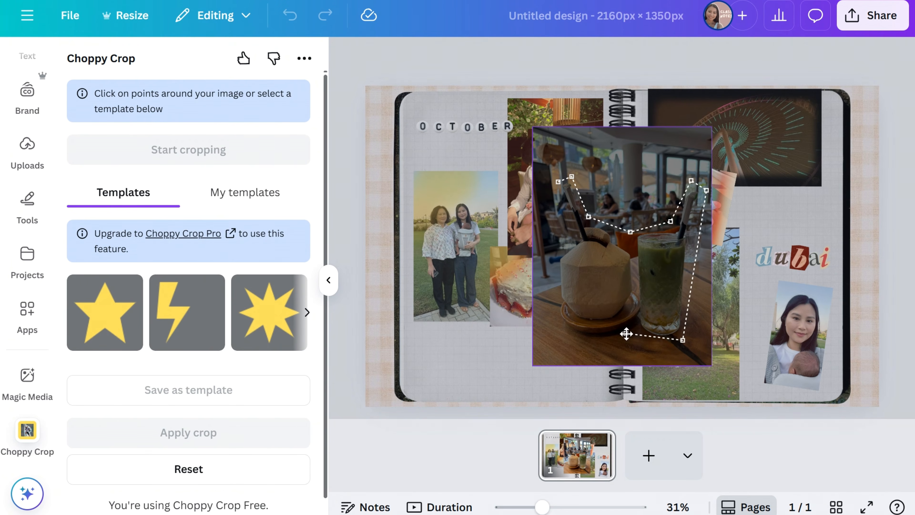
left_click(558, 182)
left_click(271, 437)
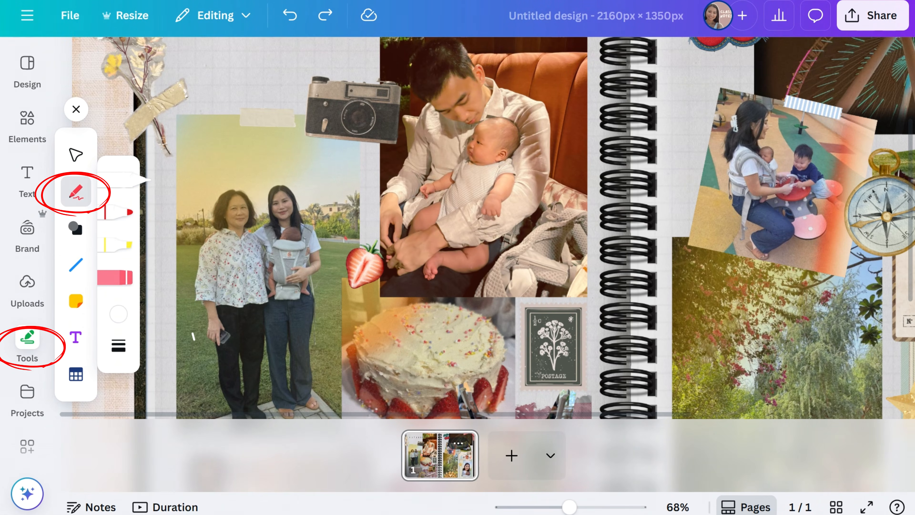
Step: Draw loose white pen outlines around the two women in the lawn photo
left_click_drag(205, 218, 240, 182)
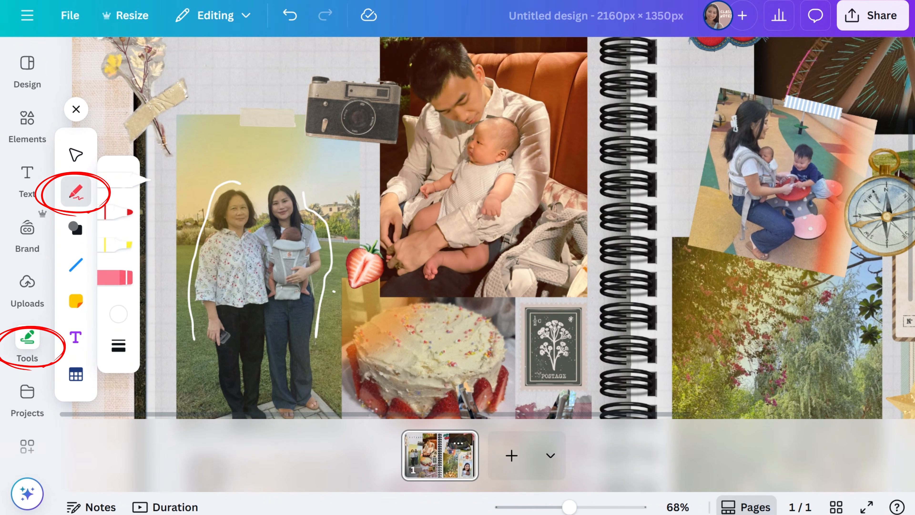
left_click_drag(334, 291, 316, 376)
left_click_drag(353, 314, 354, 316)
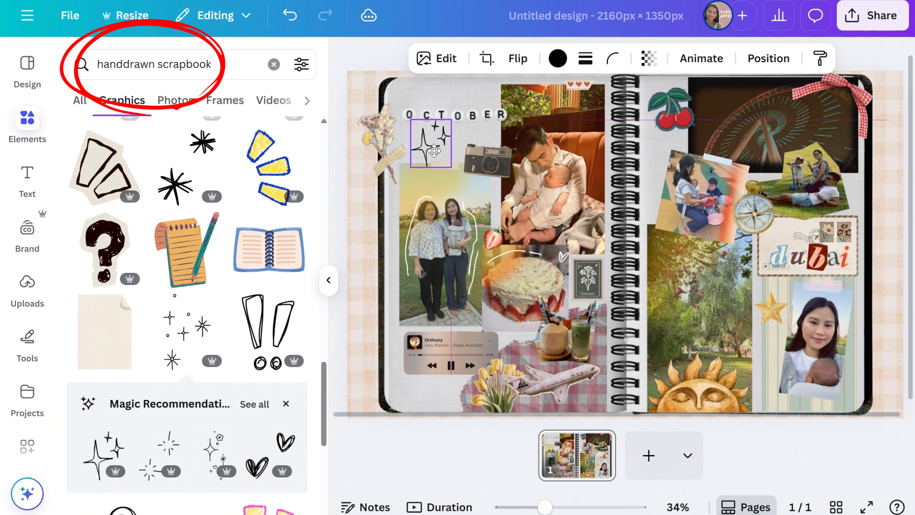
Step: Shrink and place the hand-drawn sparkles near the October beads, and resize and move the black hearts beside the selfie with the baby
left_click_drag(451, 170, 440, 156)
left_click_drag(457, 115, 453, 109)
left_click_drag(701, 174, 588, 283)
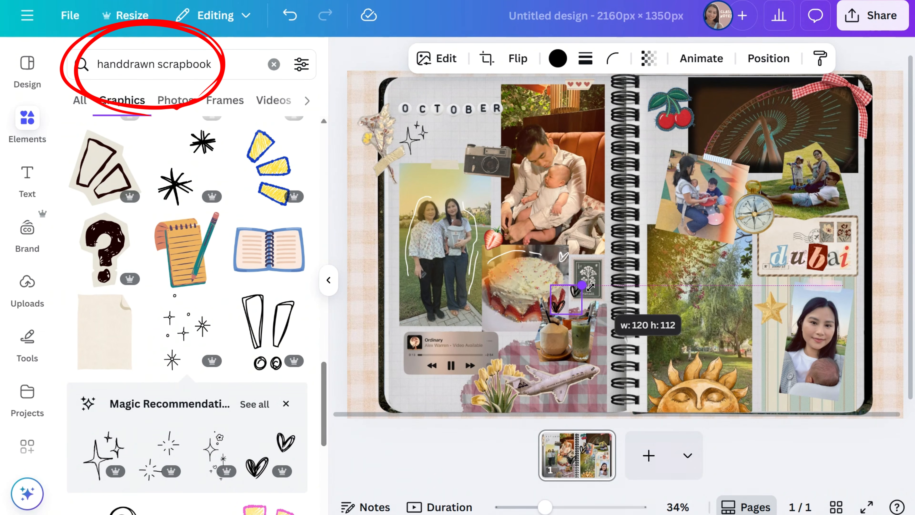
left_click_drag(624, 314, 713, 335)
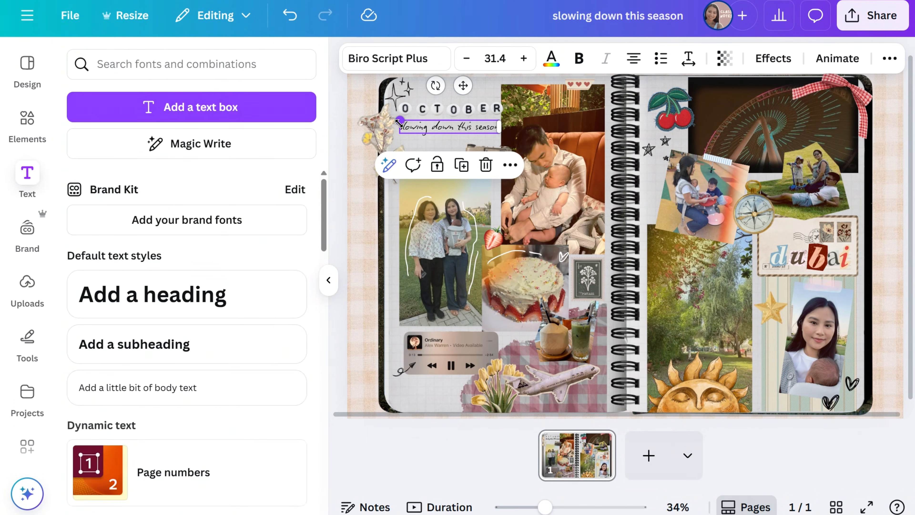
Step: Position the Biro Script Plus caption "slowing down this season" just below the October letter beads
left_click(133, 267)
left_click(443, 143)
left_click_drag(447, 127, 443, 132)
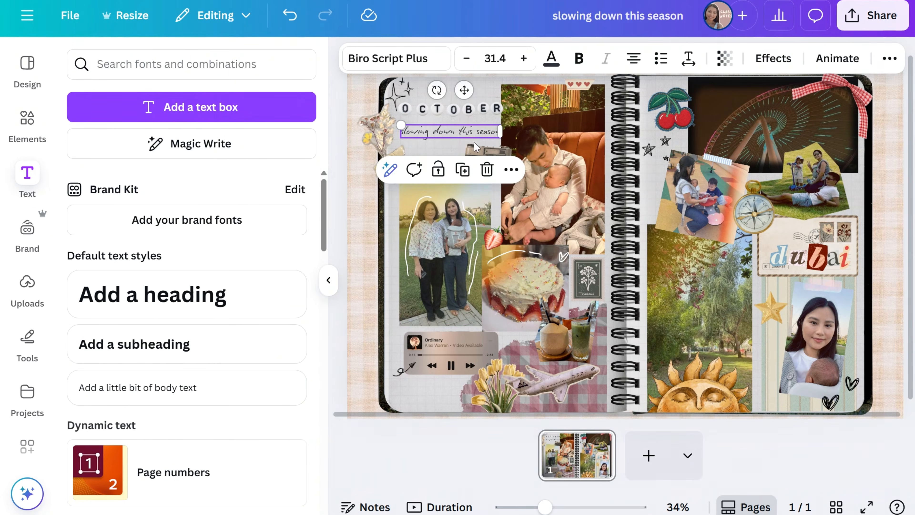
left_click(329, 280)
left_click(183, 325)
Step: Lower the dried flowers along the notebook's outer edge and shift the October beads and sparkles so they sit side by side
left_click_drag(239, 143, 231, 216)
left_click(158, 236)
left_click_drag(312, 109, 342, 106)
left_click_drag(256, 96, 263, 107)
left_click(192, 322)
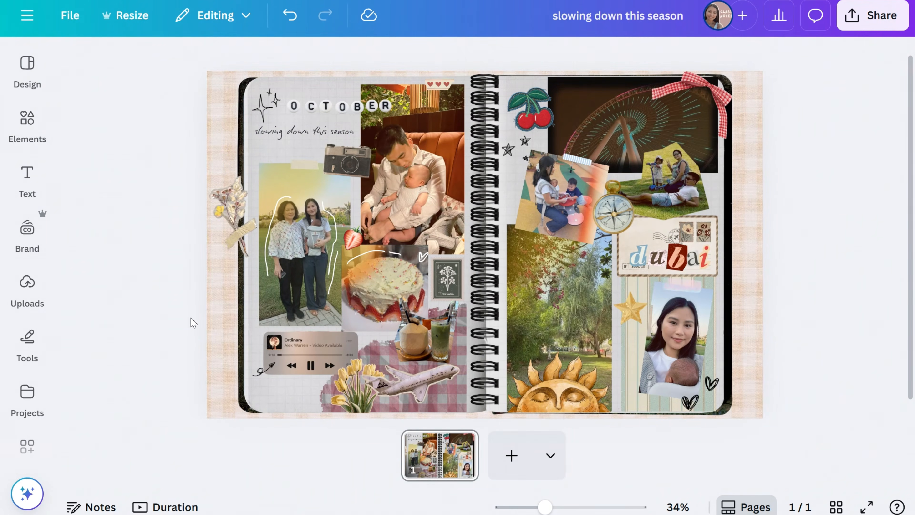
Step: Duplicate the handwritten caption, change it to "still loving this song!" and fit it on two lines below the music player
left_click(304, 131)
key("ctrl+c")
key("ctrl+v")
double_click(299, 393)
left_click_drag(308, 136, 307, 392)
type("still loving this song!")
left_click(558, 58)
left_click_drag(532, 175, 504, 175)
left_click_drag(281, 395, 290, 390)
left_click(180, 324)
Step: Search the graphics for "handdrawn arrow" and place a curved arrow between the song caption and the music player
left_click(27, 124)
left_click(187, 67)
double_click(187, 66)
type("arrow")
key("Return")
scroll(132, 205, "down", 15)
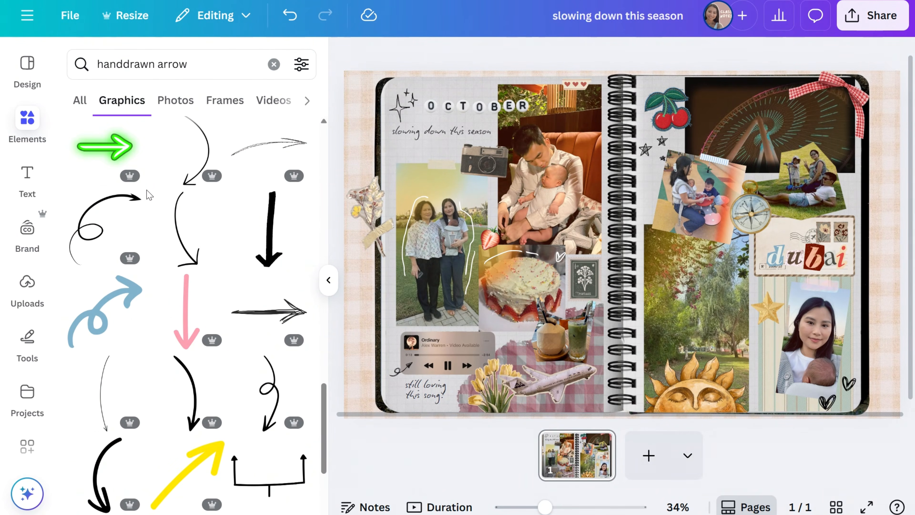
left_click_drag(426, 391, 447, 381)
left_click(411, 388)
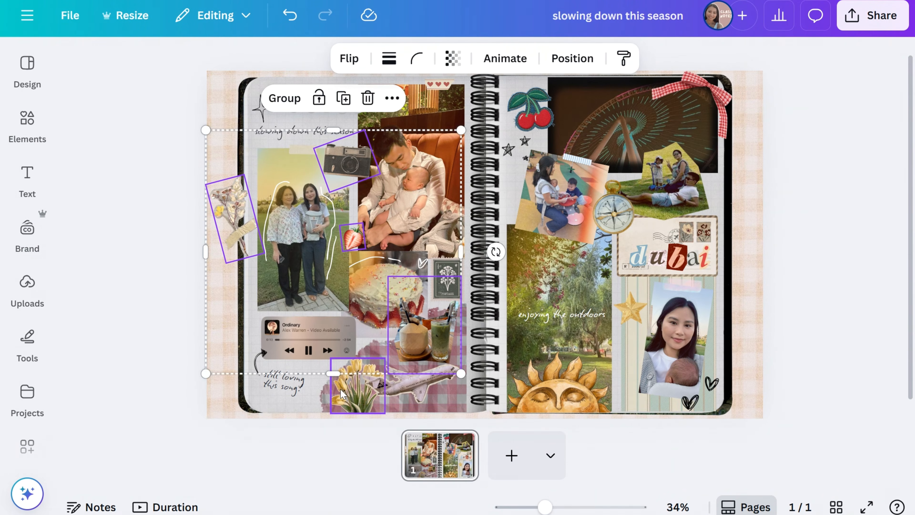
Step: Apply the Wiggle effect to the selected stickers, including the cherries, compass and star, lower its intensity and preview the design
left_click(539, 117, "shift")
left_click(614, 215, "shift")
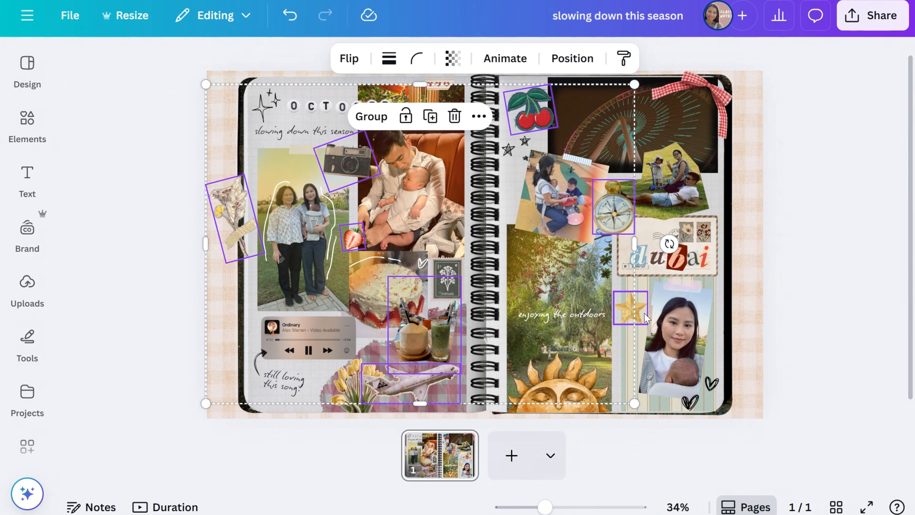
left_click(630, 308, "shift")
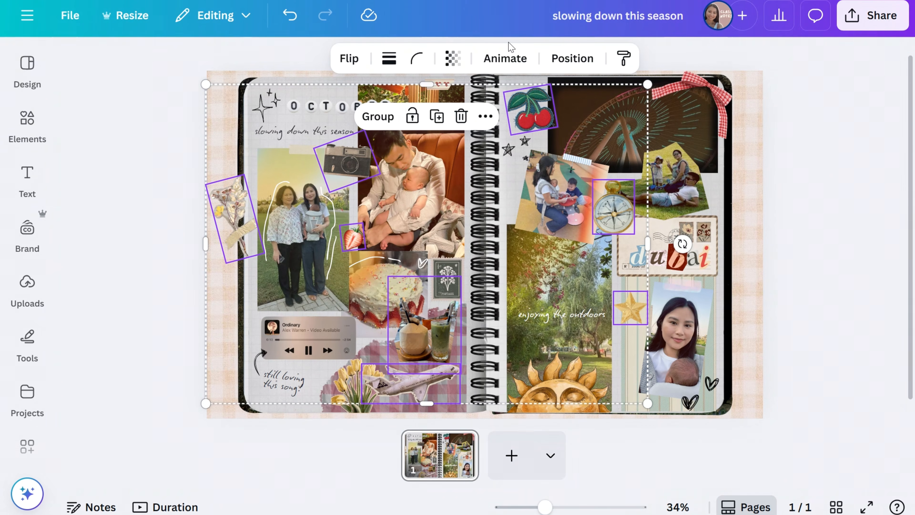
left_click(508, 54)
scroll(148, 182, "down", 5)
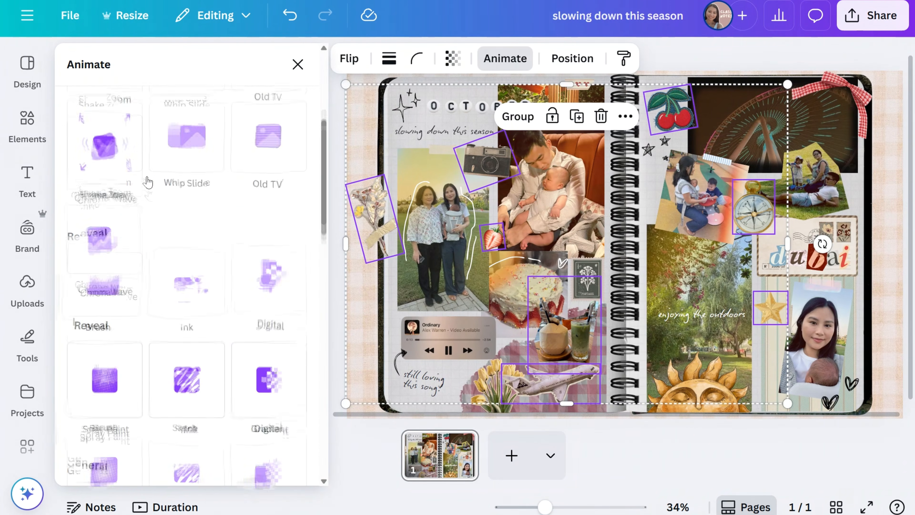
scroll(148, 182, "down", 10)
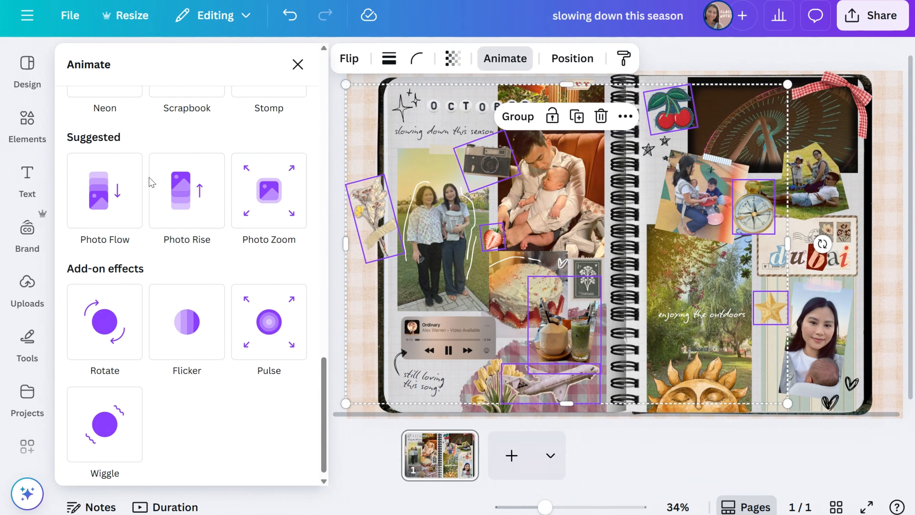
left_click(108, 429)
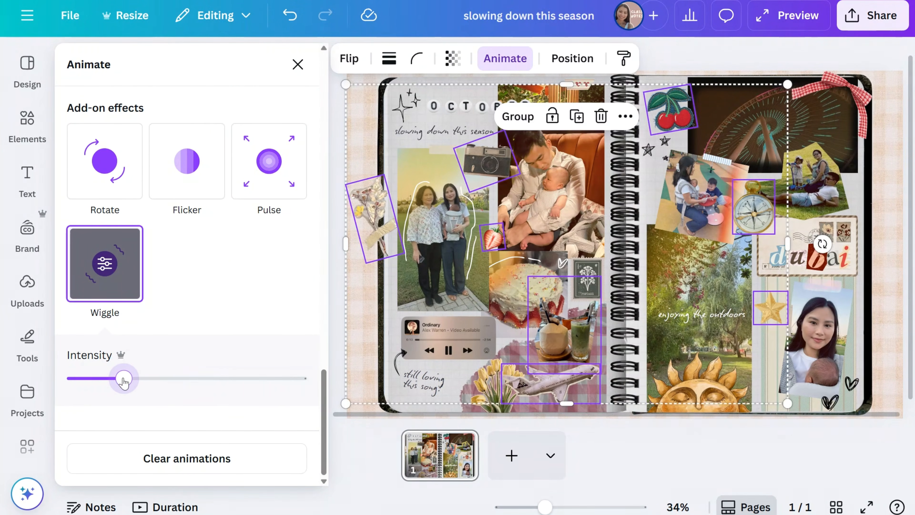
left_click_drag(124, 382, 96, 380)
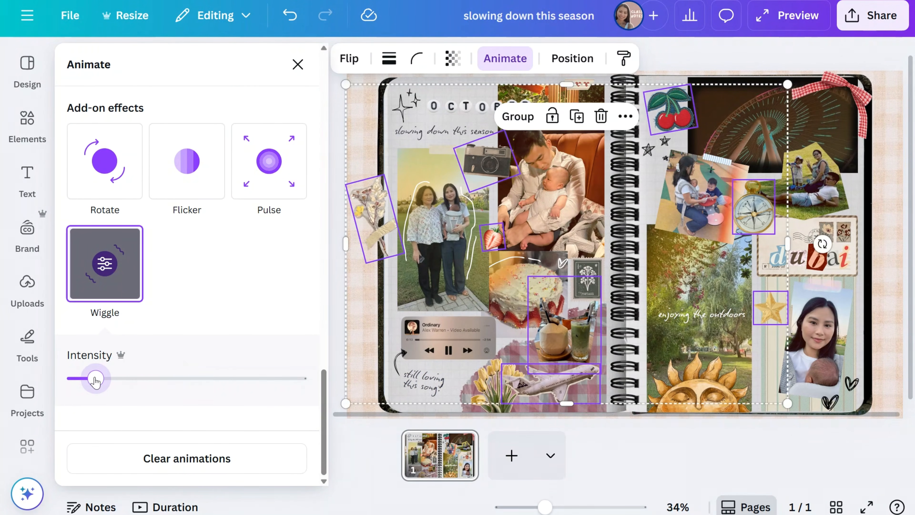
key("Escape")
left_click(798, 11)
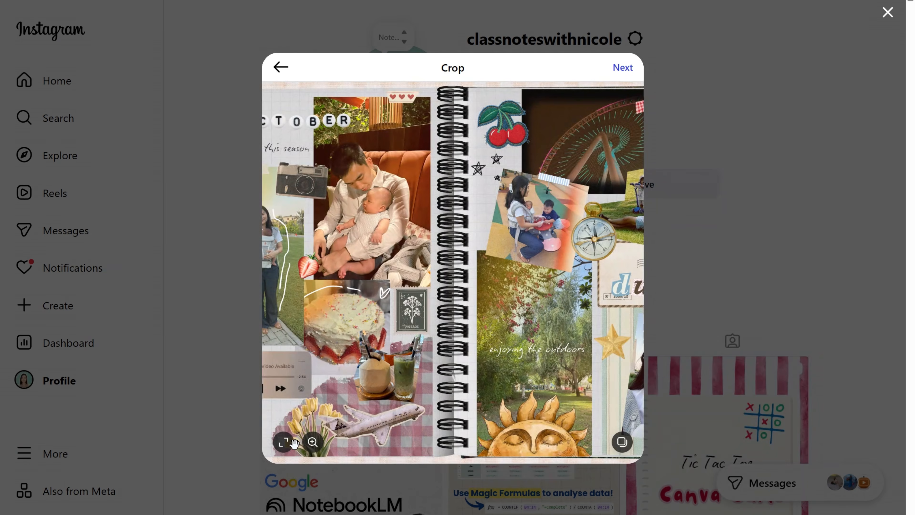
Step: Switch to Instagram and adjust the crop ratio of the uploaded scrapbook image
left_click(283, 442)
left_click(307, 319)
left_click(544, 432)
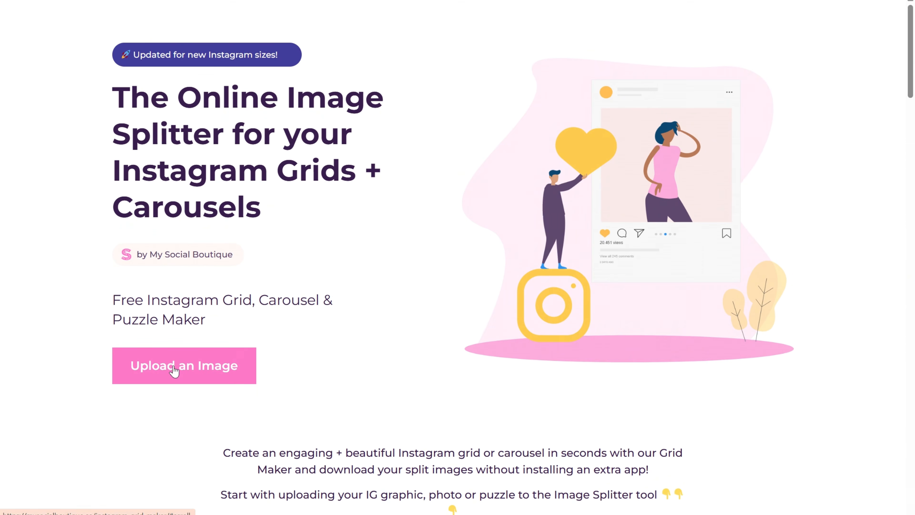
Step: Switch to the online Instagram image splitter and upload "slowing down this season.png"
left_click(174, 368)
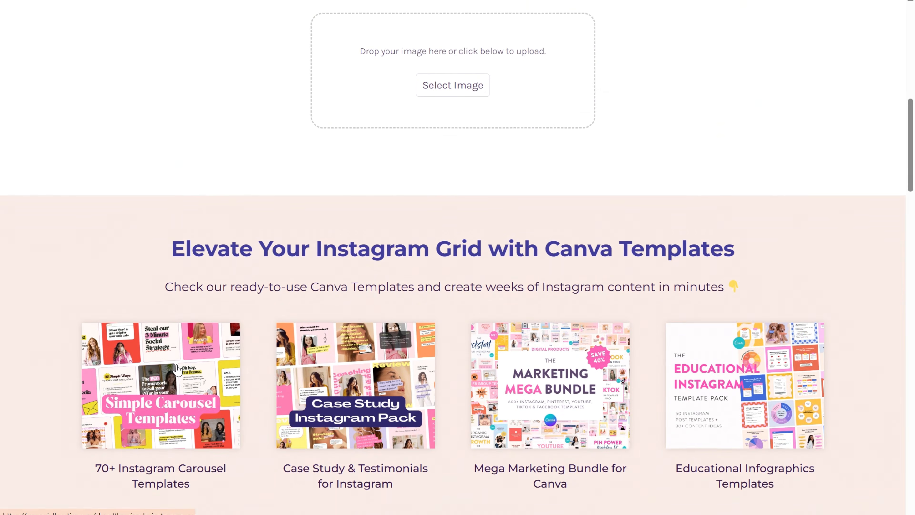
left_click(453, 78)
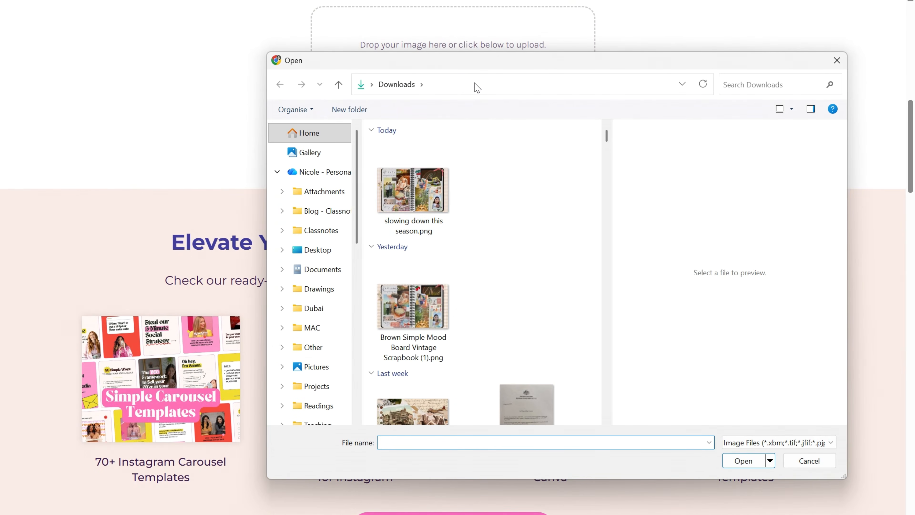
left_click(399, 172)
double_click(399, 173)
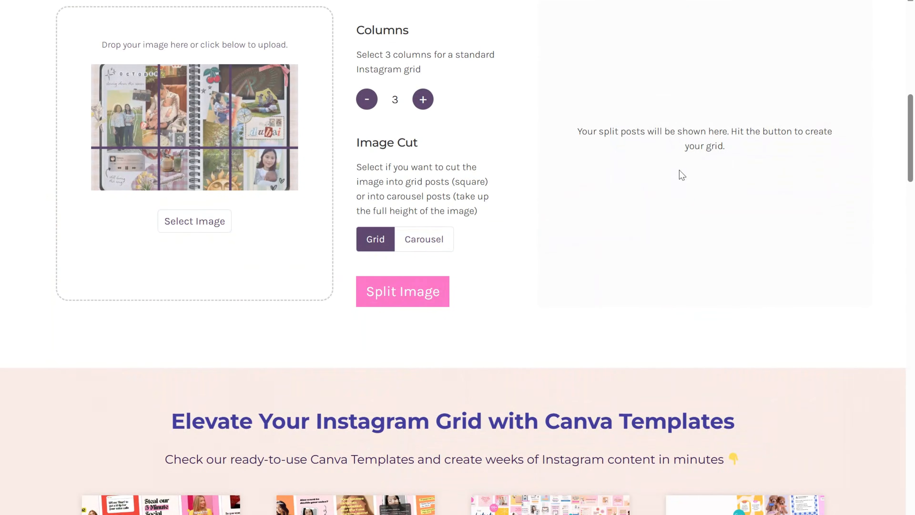
Step: Split the uploaded image into 2 columns with the Carousel image cut
left_click(368, 100)
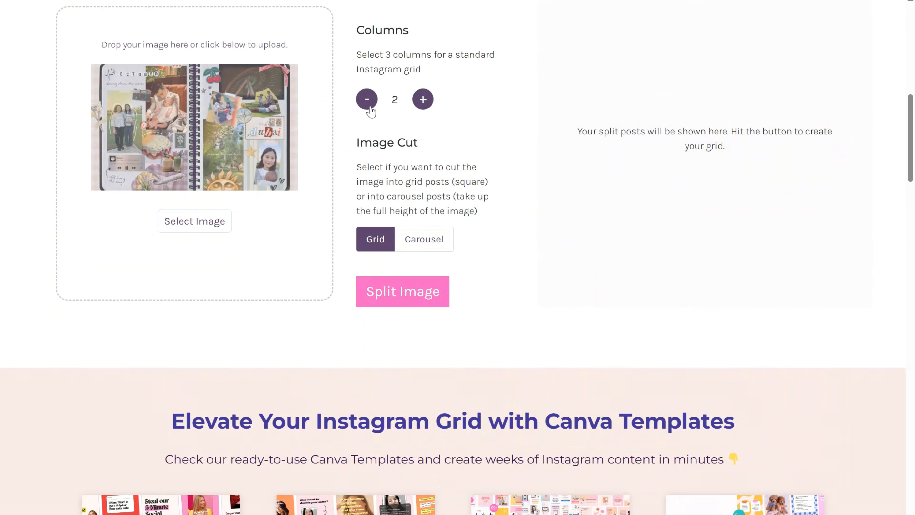
left_click(420, 238)
left_click(408, 290)
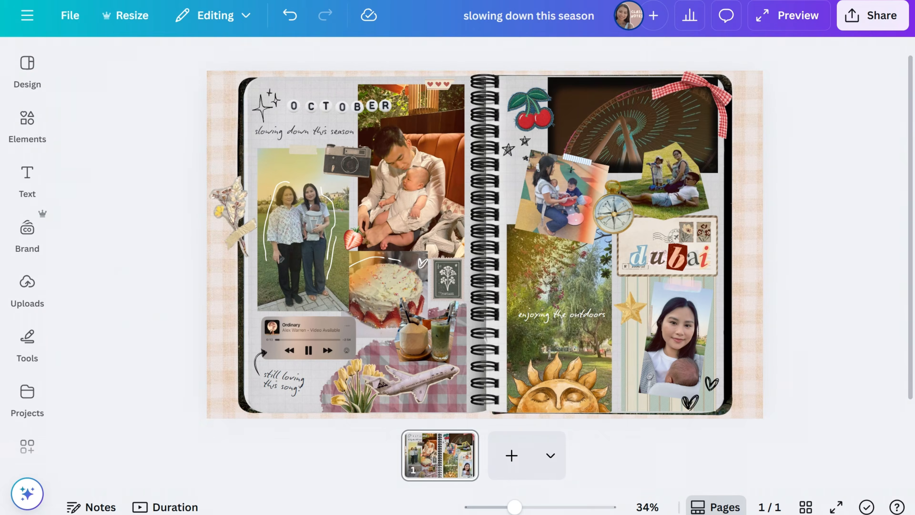
Step: Switch back to Canva, copy all the spread's elements and paste them into a new Instagram Post (4:5) design
left_click_drag(186, 71, 850, 428)
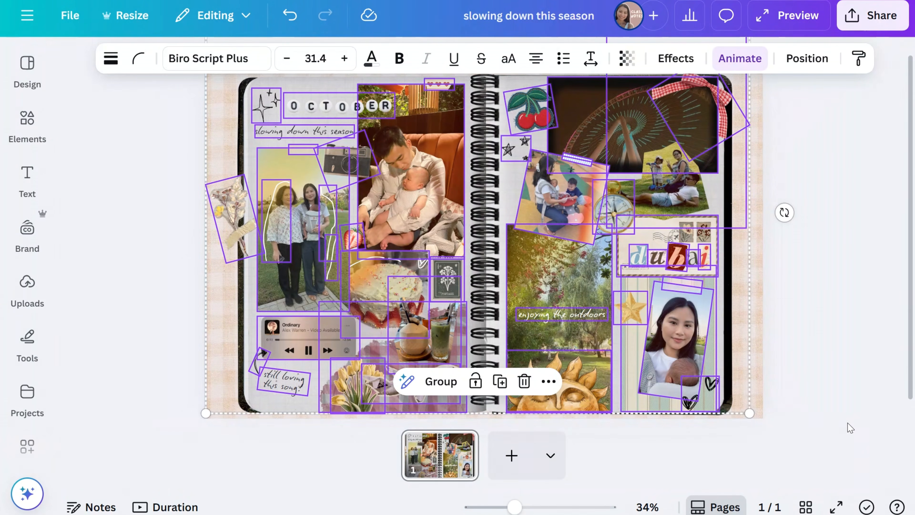
left_click(69, 15)
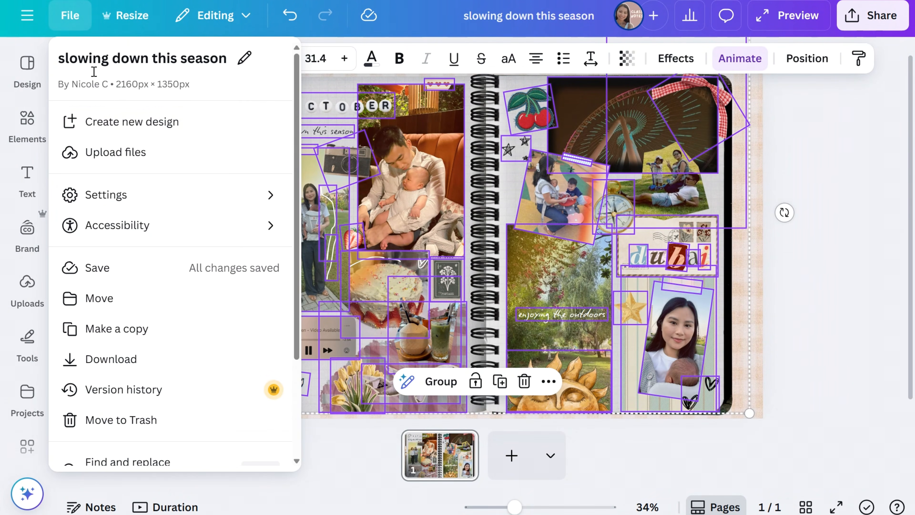
left_click(108, 127)
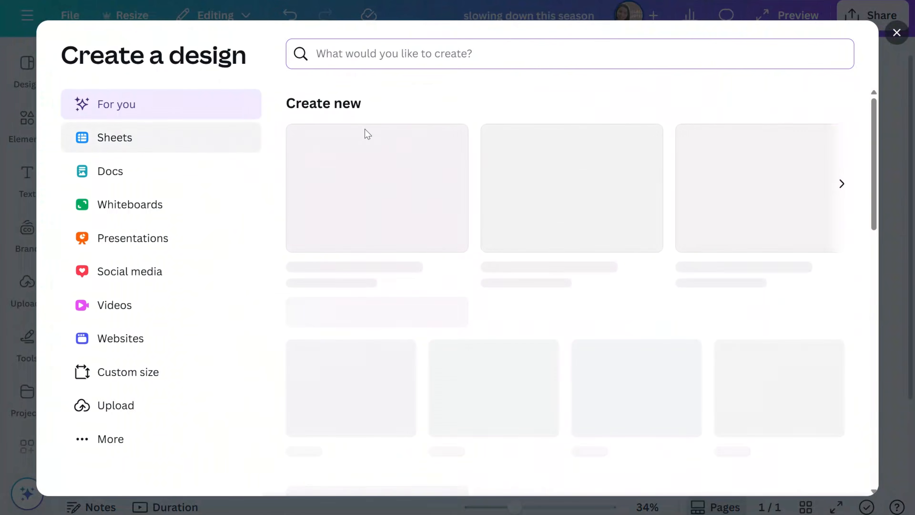
left_click(676, 174)
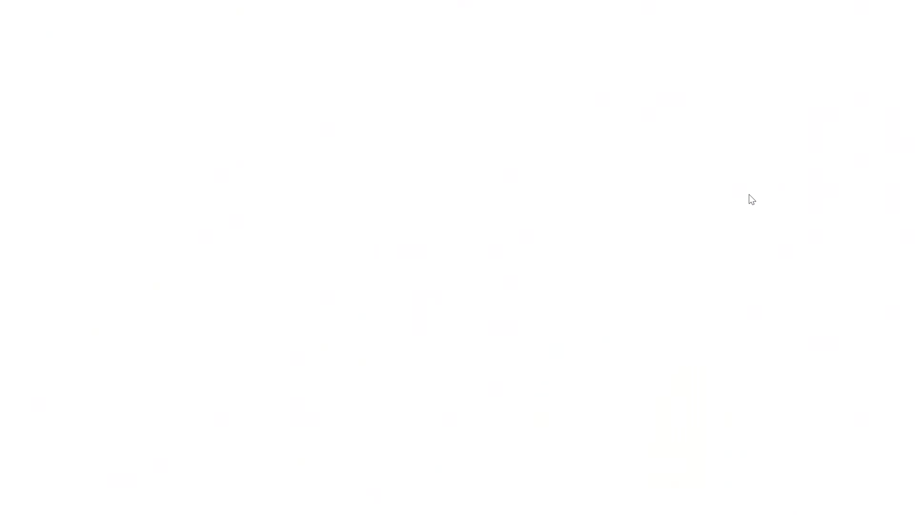
key("ctrl+v")
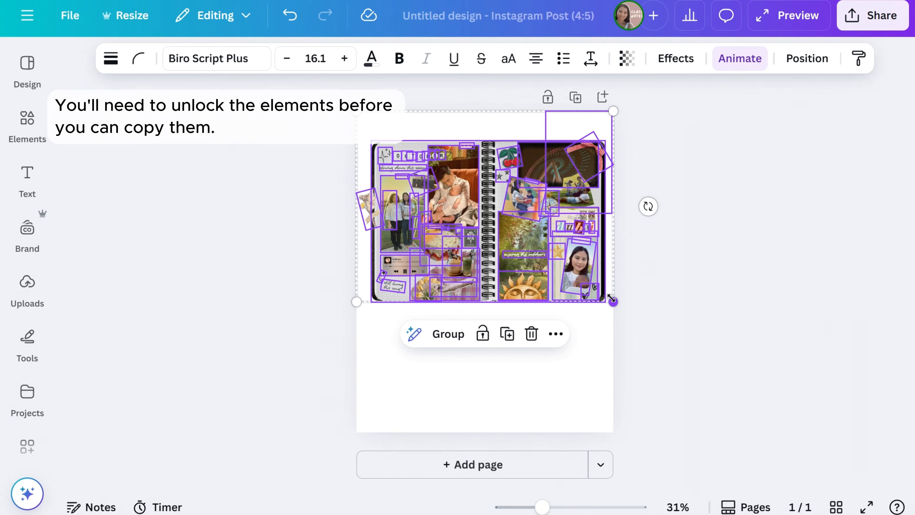
Step: Enlarge the pasted spread so its left half fills page 1, and add a second page with a copy shifted to show the right half
left_click_drag(611, 299, 856, 479)
scroll(600, 354, "down", 3)
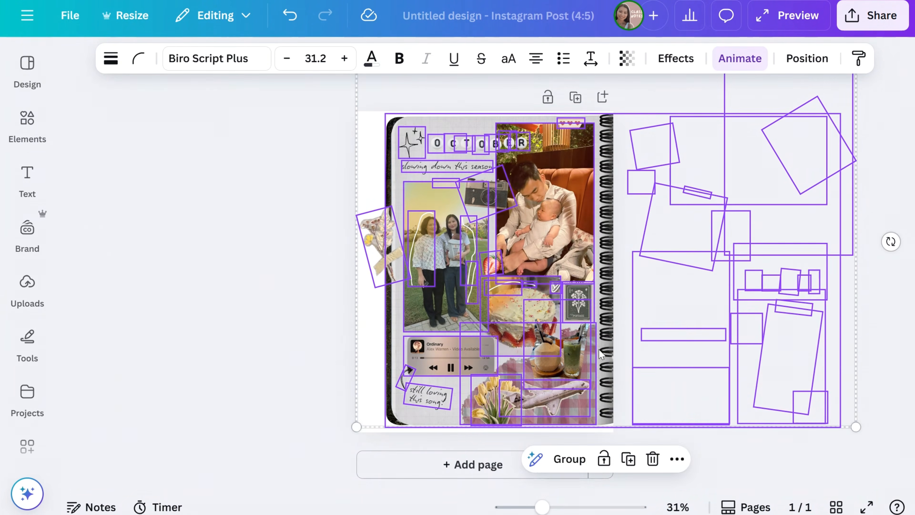
left_click(489, 466)
key("ctrl+v")
left_click_drag(567, 229, 323, 225)
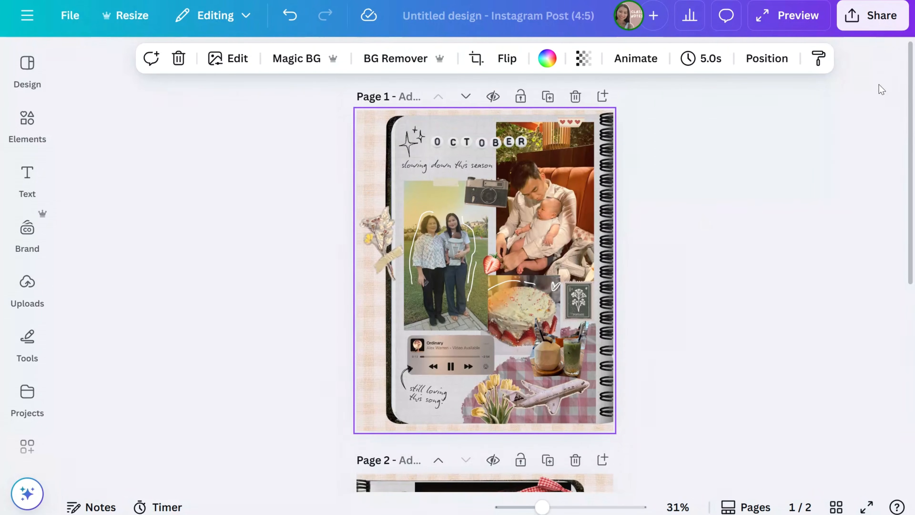
Step: Open the sharing options and export the two-page design
left_click(872, 15)
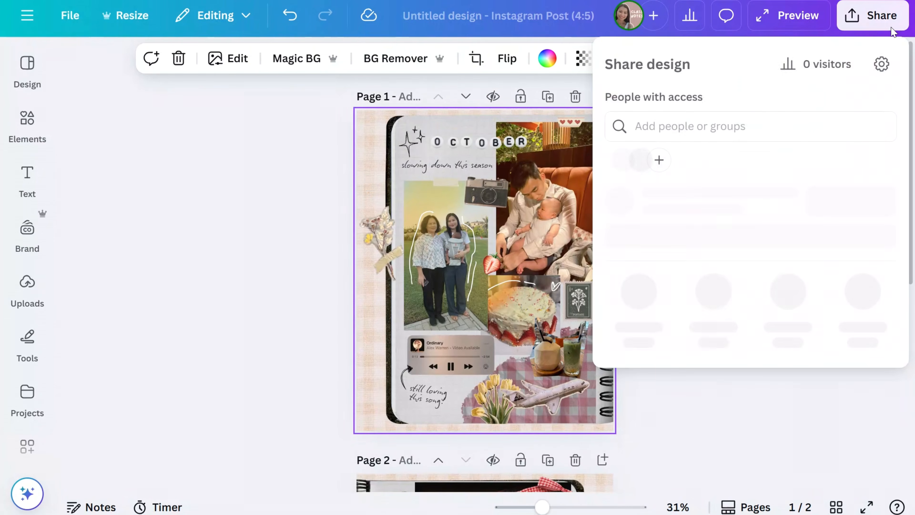
left_click(638, 330)
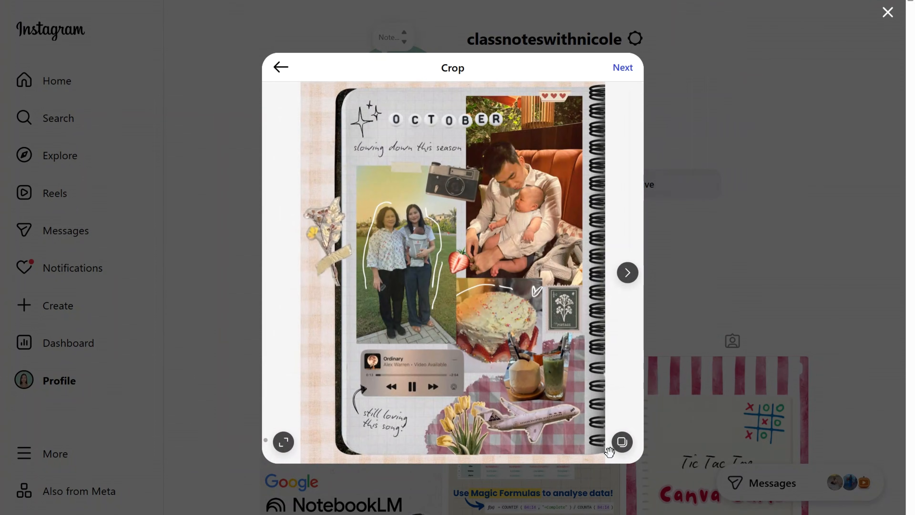
Step: Switch to Instagram, check the uploaded carousel images and view the second slide with the Dubai page
left_click(621, 450)
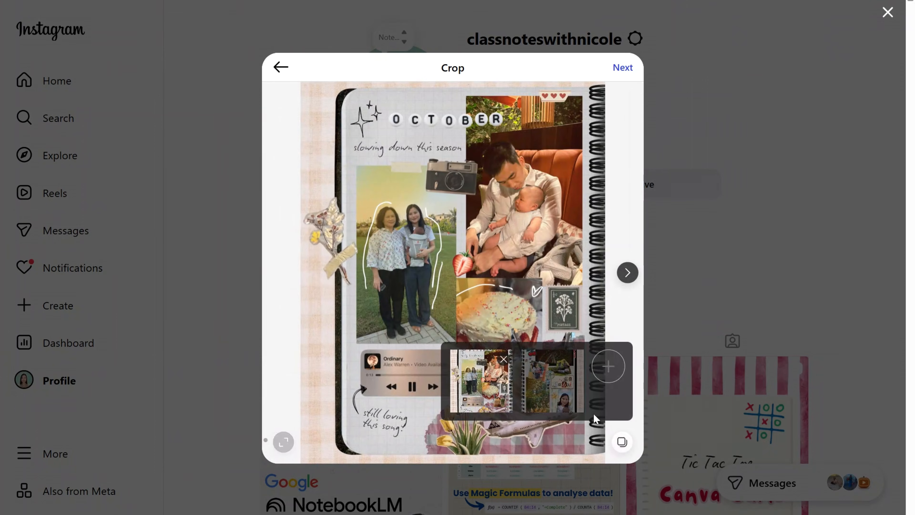
left_click(550, 401)
left_click(615, 289)
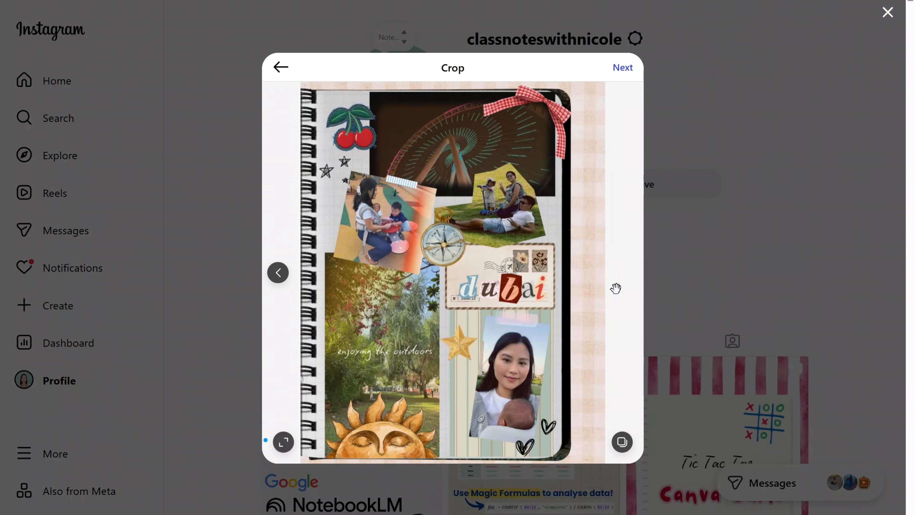